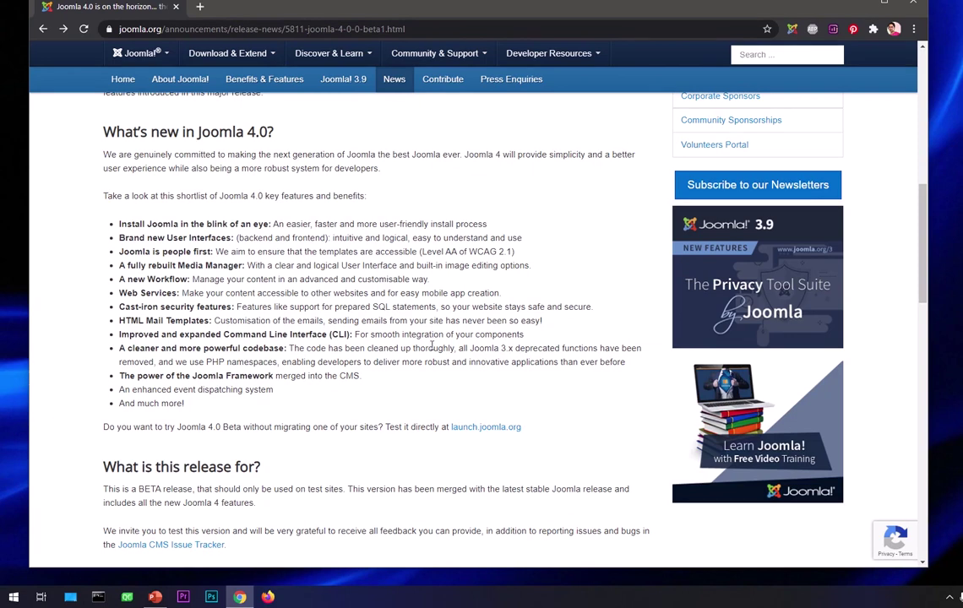
- Go to the Joomla home page and open the Joomla 4.0 Beta announcement article
{"action": "scroll", "coordinate": [431, 347], "scroll_direction": "up", "scroll_amount": 6}
{"action": "scroll", "coordinate": [431, 351], "scroll_direction": "down", "scroll_amount": 2}
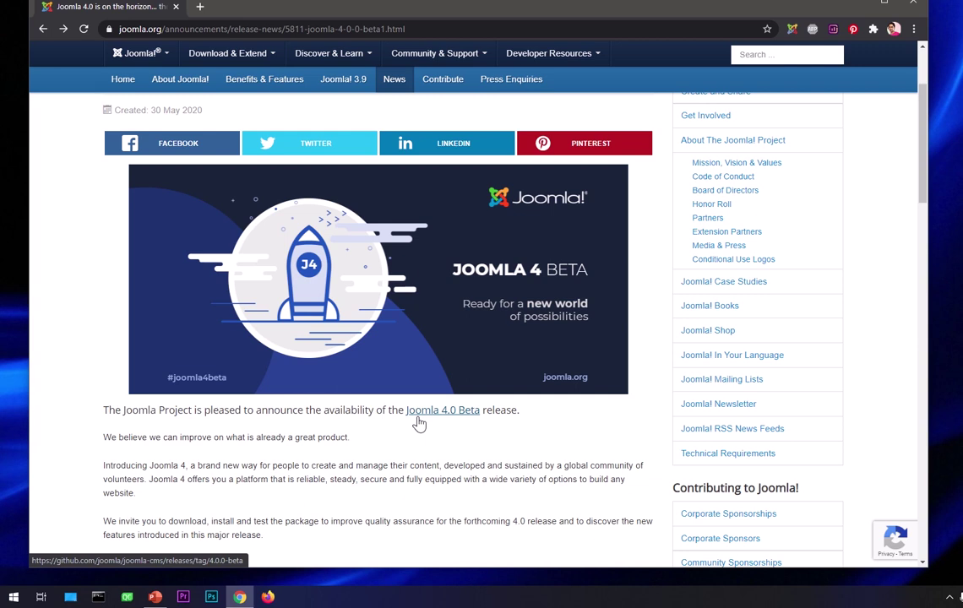
{"action": "scroll", "coordinate": [418, 423], "scroll_direction": "down", "scroll_amount": 5}
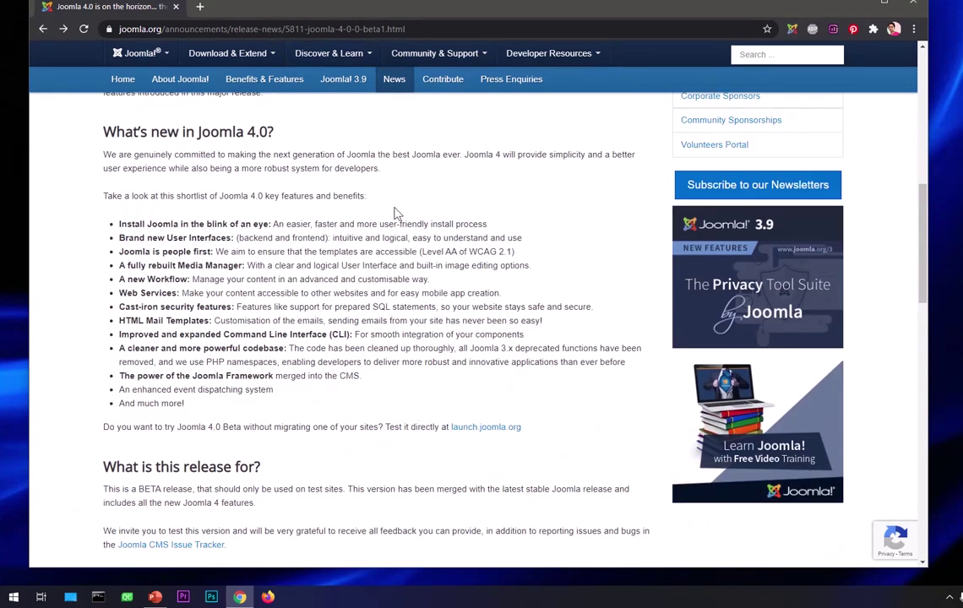
{"action": "scroll", "coordinate": [401, 442], "scroll_direction": "up", "scroll_amount": 6}
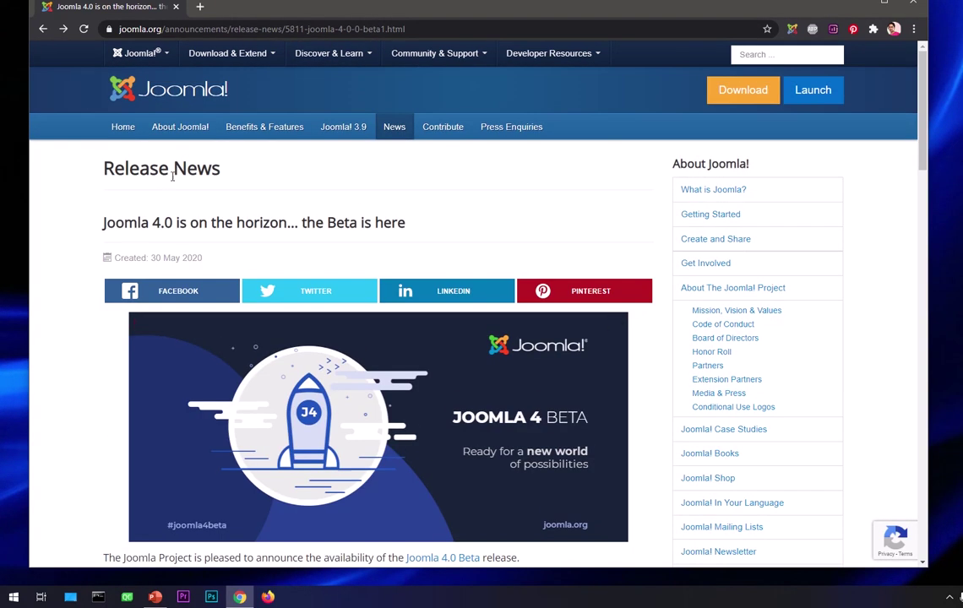
{"action": "left_click", "coordinate": [180, 97]}
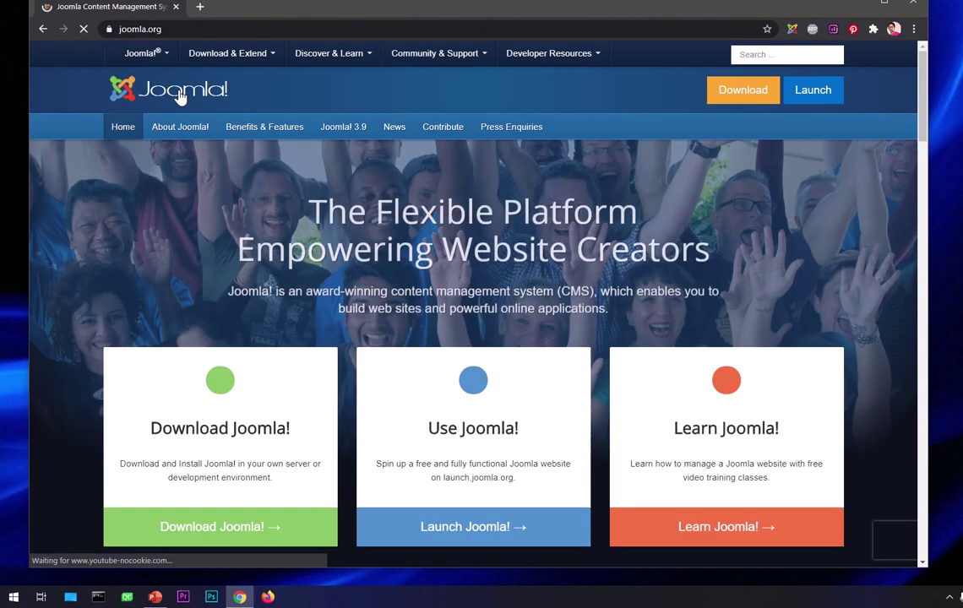
{"action": "scroll", "coordinate": [550, 355], "scroll_direction": "down", "scroll_amount": 5}
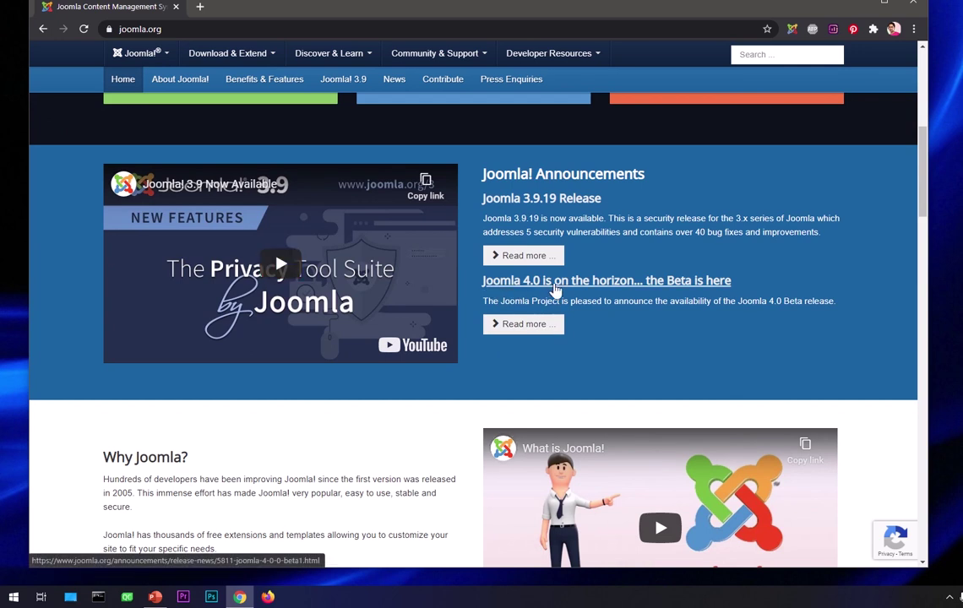
{"action": "left_click", "coordinate": [525, 326]}
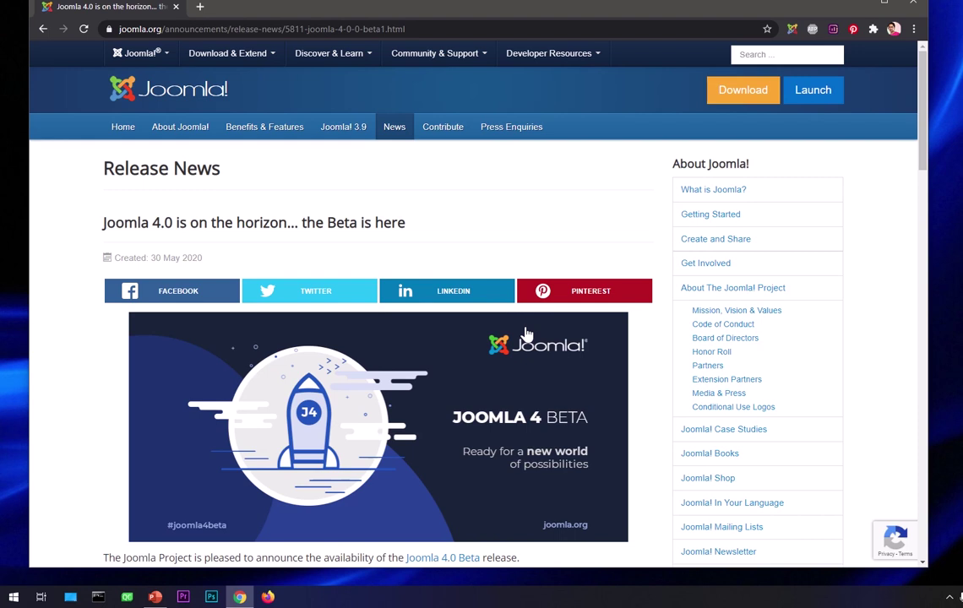
- Highlight the What's new heading, fast install, new interfaces, accessible templates and Media Manager features
{"action": "scroll", "coordinate": [525, 334], "scroll_direction": "down", "scroll_amount": 3}
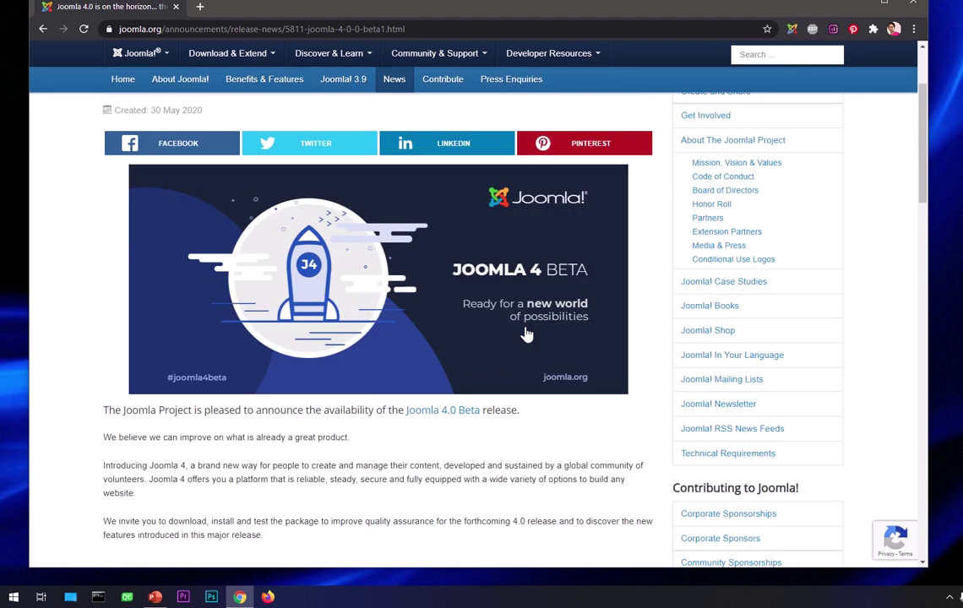
{"action": "scroll", "coordinate": [526, 336], "scroll_direction": "up", "scroll_amount": 4}
{"action": "scroll", "coordinate": [527, 336], "scroll_direction": "down", "scroll_amount": 8}
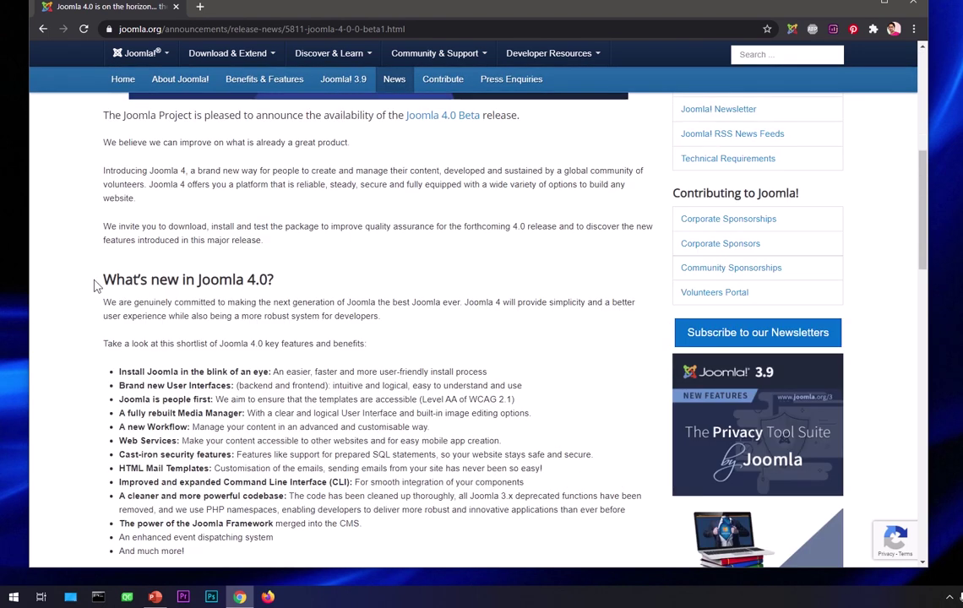
{"action": "left_click_drag", "start_coordinate": [94, 286], "coordinate": [301, 285]}
{"action": "left_click", "coordinate": [344, 297]}
{"action": "scroll", "coordinate": [368, 431], "scroll_direction": "down", "scroll_amount": 3}
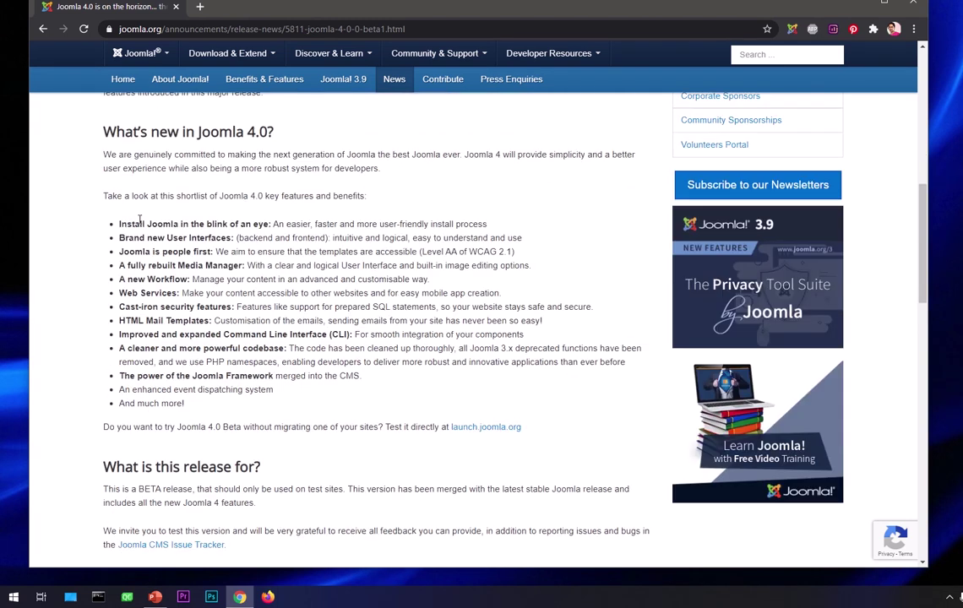
{"action": "left_click_drag", "start_coordinate": [140, 224], "coordinate": [271, 222]}
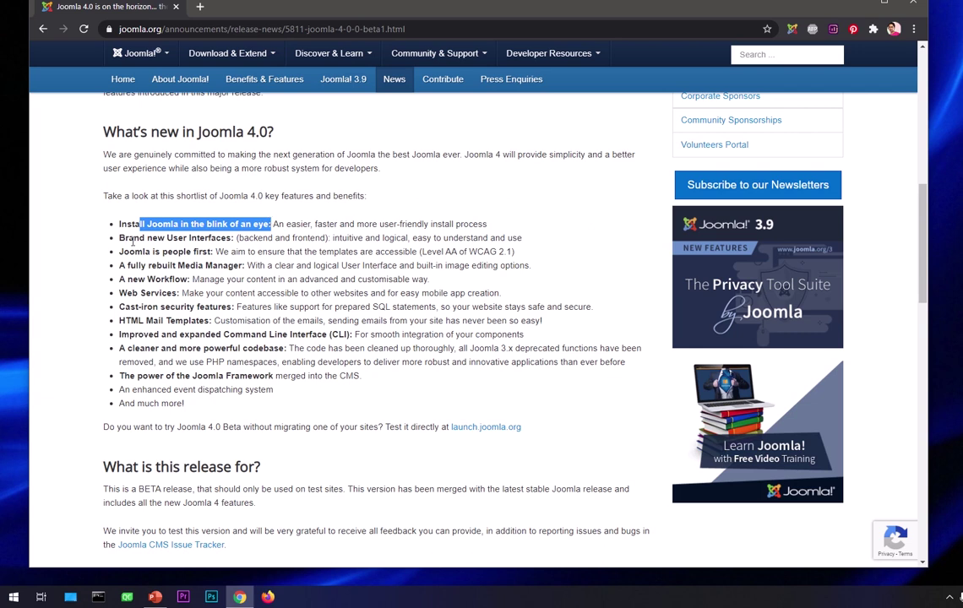
{"action": "left_click_drag", "start_coordinate": [125, 238], "coordinate": [232, 240]}
{"action": "left_click", "coordinate": [231, 239]}
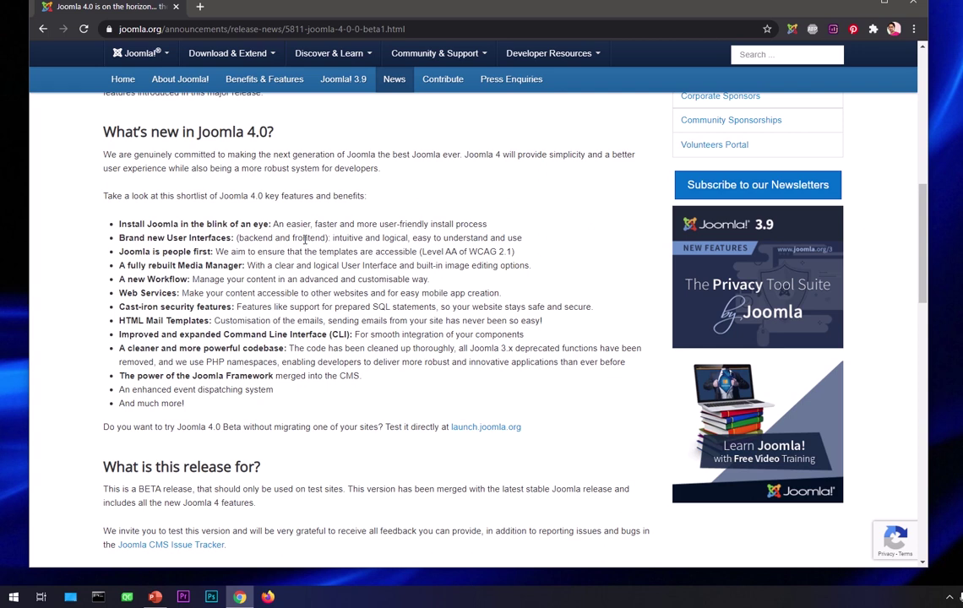
{"action": "left_click_drag", "start_coordinate": [248, 252], "coordinate": [517, 262]}
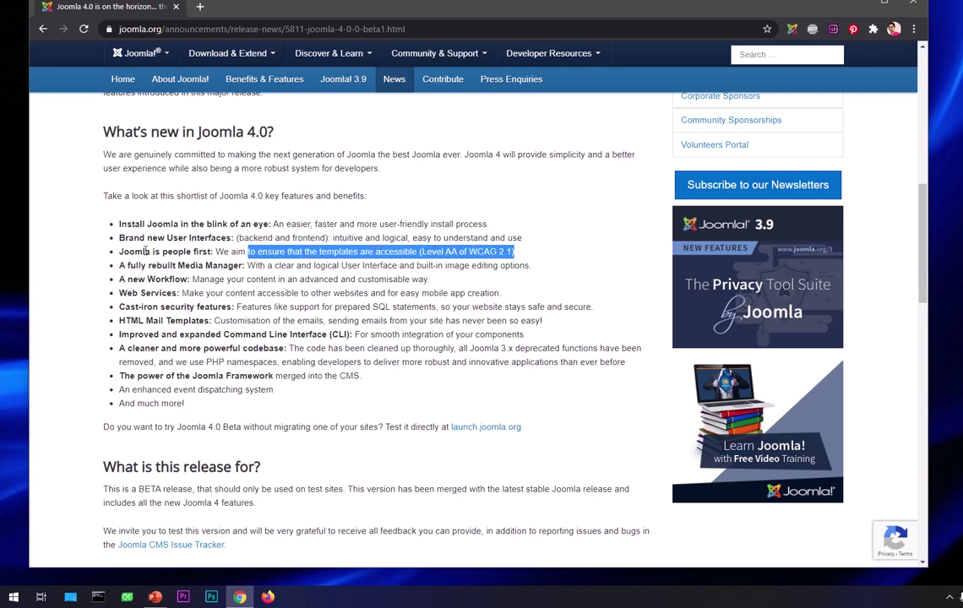
{"action": "left_click", "coordinate": [146, 251]}
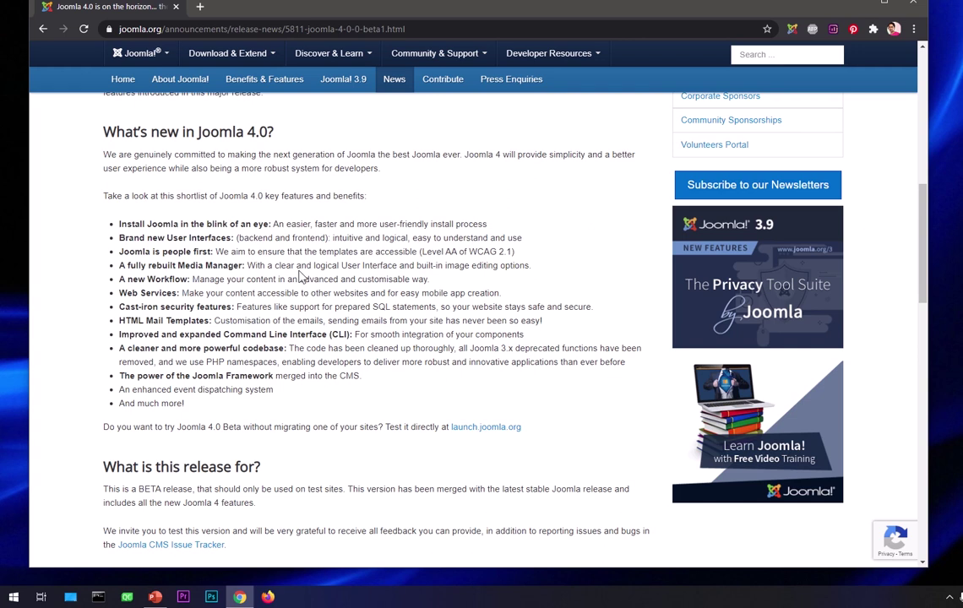
{"action": "left_click_drag", "start_coordinate": [531, 266], "coordinate": [345, 267]}
{"action": "left_click", "coordinate": [346, 266]}
- Highlight the Web Services, security, CLI, cleaner codebase, Joomla Framework and event dispatching items
{"action": "left_click_drag", "start_coordinate": [183, 294], "coordinate": [369, 293]}
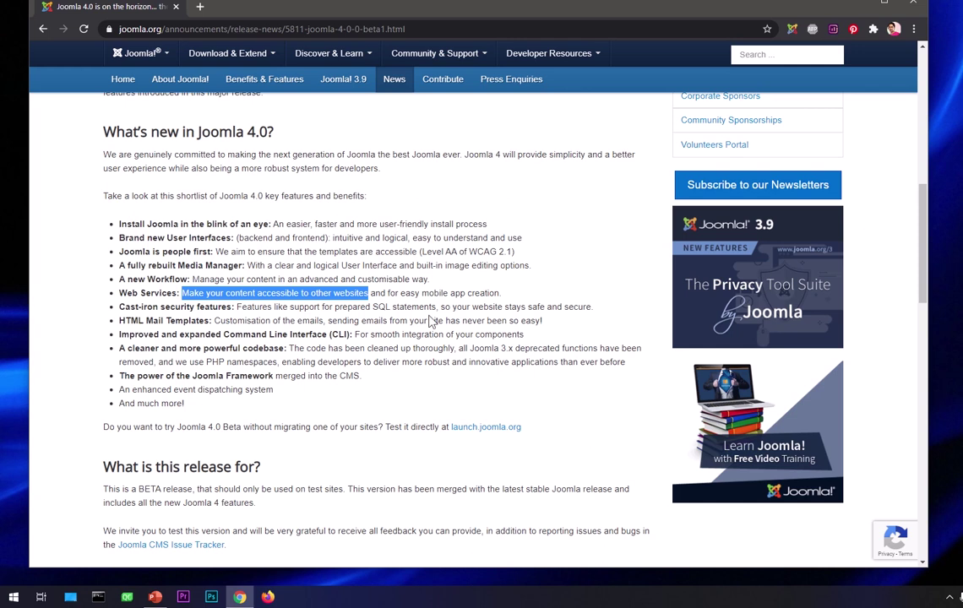
{"action": "left_click", "coordinate": [475, 309]}
{"action": "left_click_drag", "start_coordinate": [475, 308], "coordinate": [593, 309]}
{"action": "left_click", "coordinate": [592, 309]}
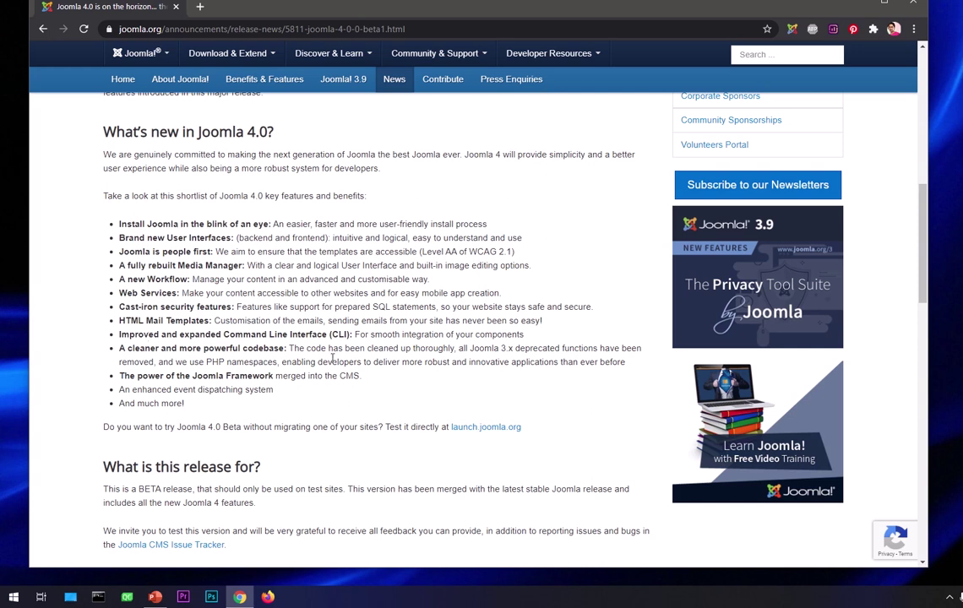
{"action": "left_click_drag", "start_coordinate": [436, 335], "coordinate": [532, 341]}
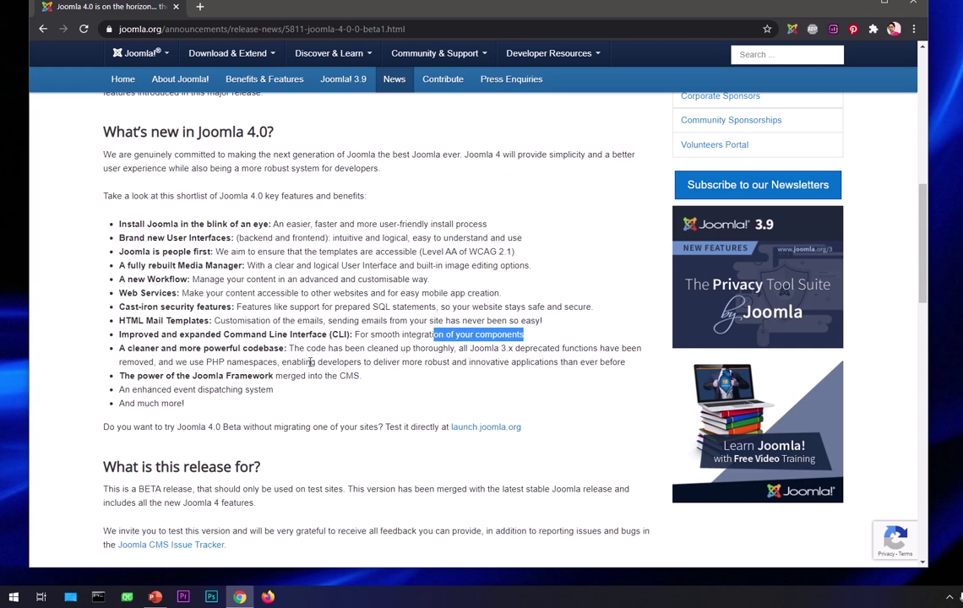
{"action": "left_click_drag", "start_coordinate": [250, 363], "coordinate": [493, 362]}
{"action": "left_click", "coordinate": [349, 373]}
{"action": "left_click_drag", "start_coordinate": [279, 362], "coordinate": [620, 372]}
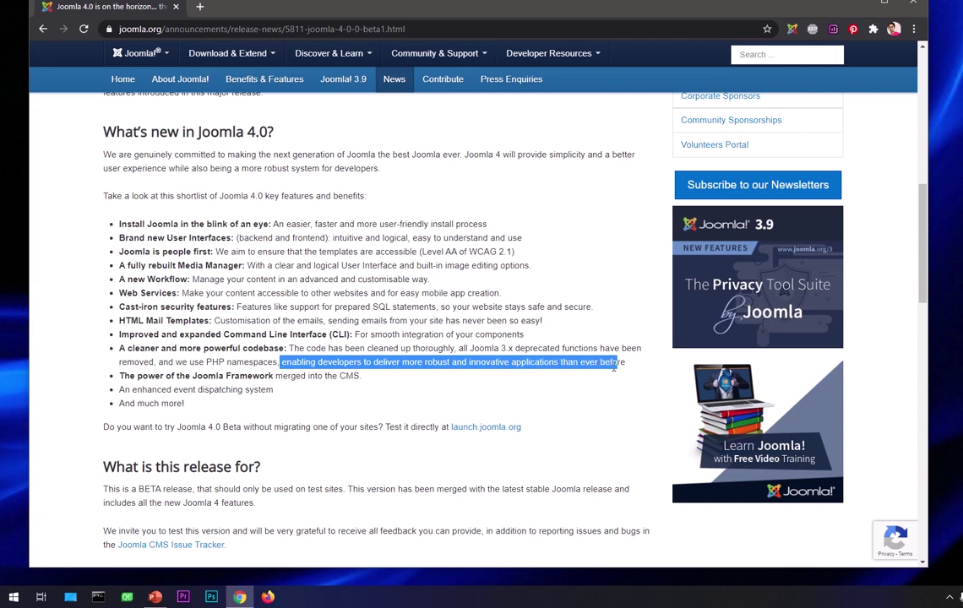
{"action": "left_click_drag", "start_coordinate": [177, 379], "coordinate": [361, 379]}
{"action": "left_click", "coordinate": [370, 381]}
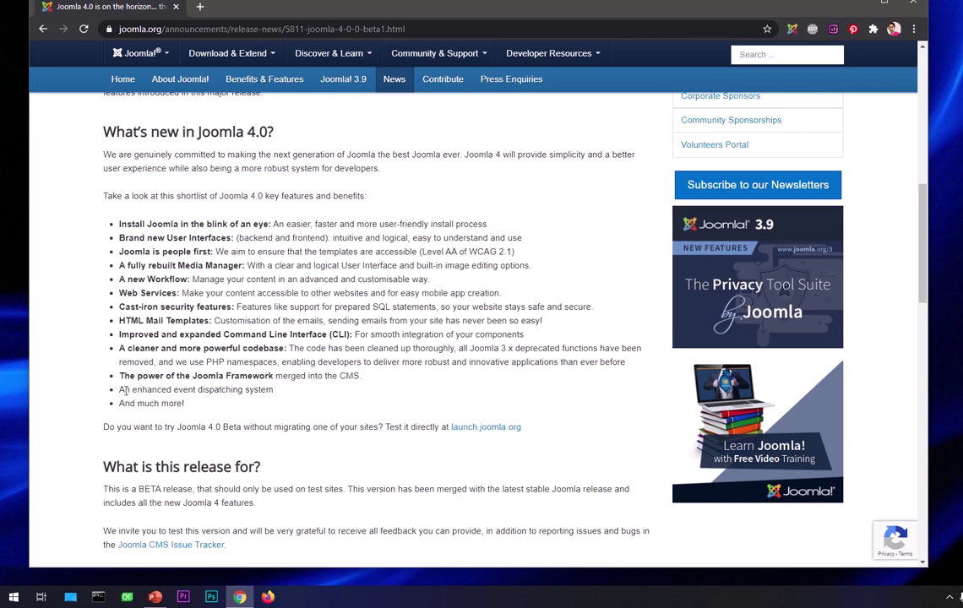
{"action": "left_click_drag", "start_coordinate": [126, 391], "coordinate": [296, 393]}
{"action": "left_click", "coordinate": [296, 394]}
- Scroll down to the English (UK) 4.0.0 Beta 1 Full Package download button
{"action": "scroll", "coordinate": [296, 394], "scroll_direction": "down", "scroll_amount": 7}
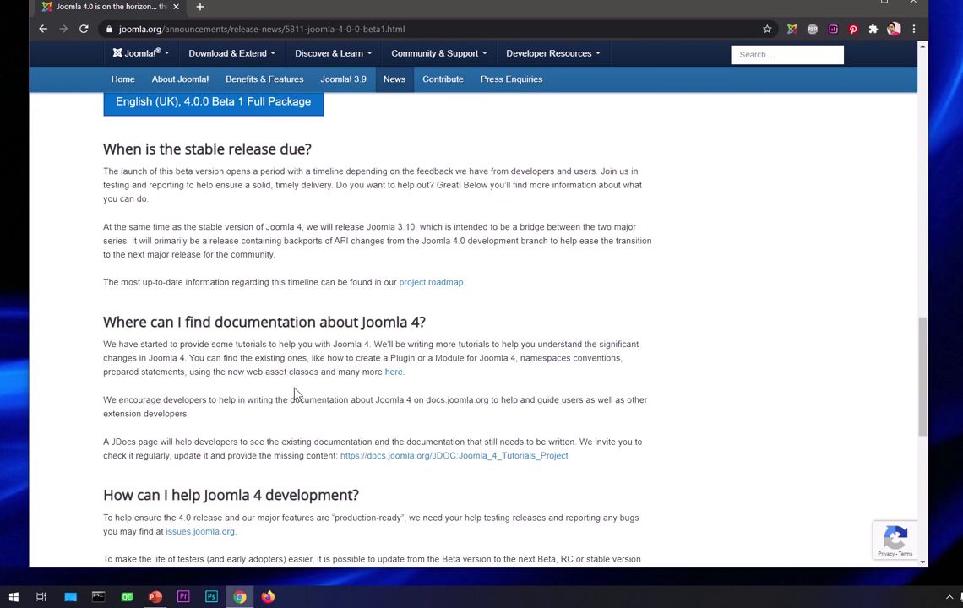
{"action": "scroll", "coordinate": [295, 393], "scroll_direction": "up", "scroll_amount": 10}
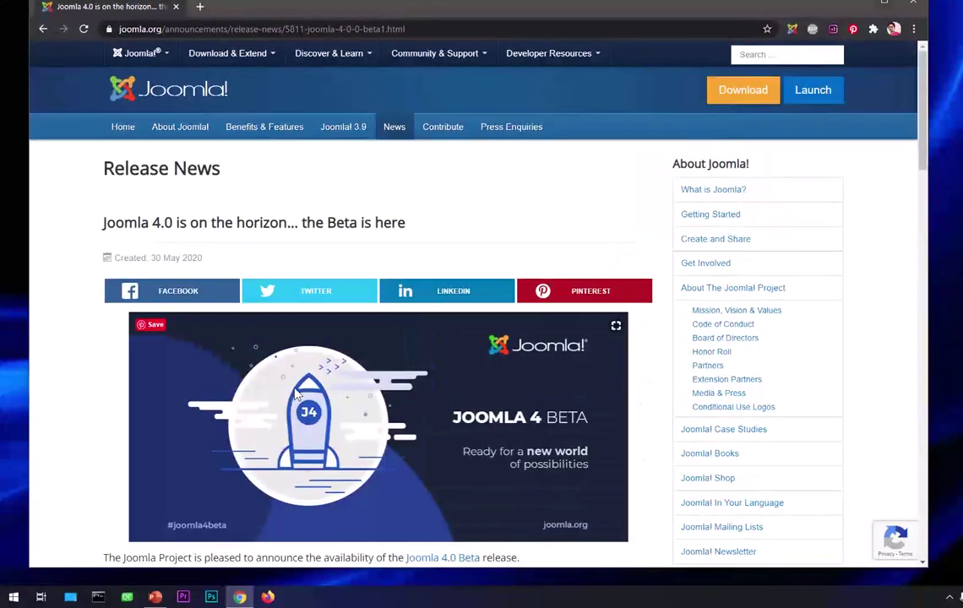
{"action": "scroll", "coordinate": [295, 394], "scroll_direction": "down", "scroll_amount": 12}
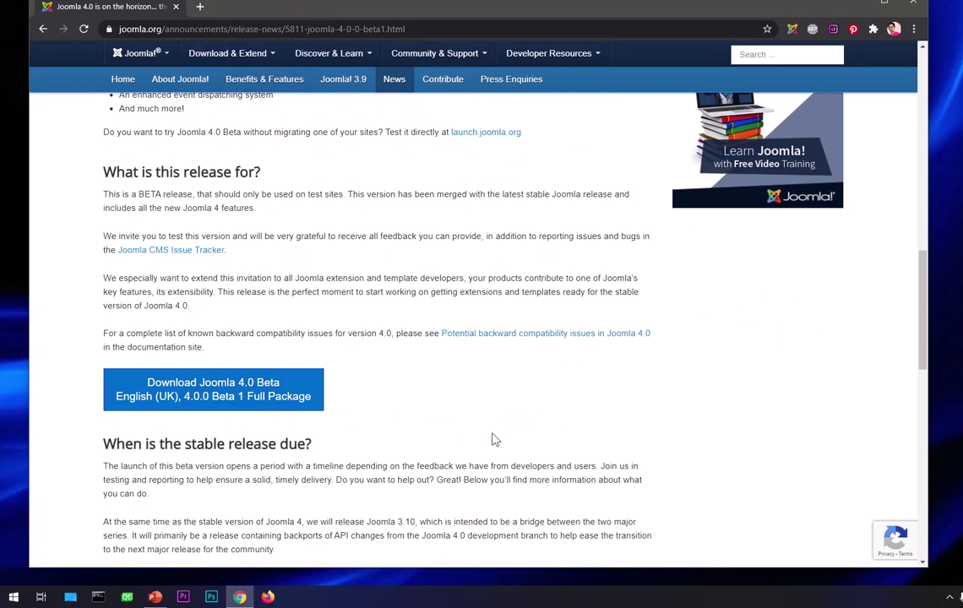
{"action": "scroll", "coordinate": [494, 440], "scroll_direction": "up", "scroll_amount": 12}
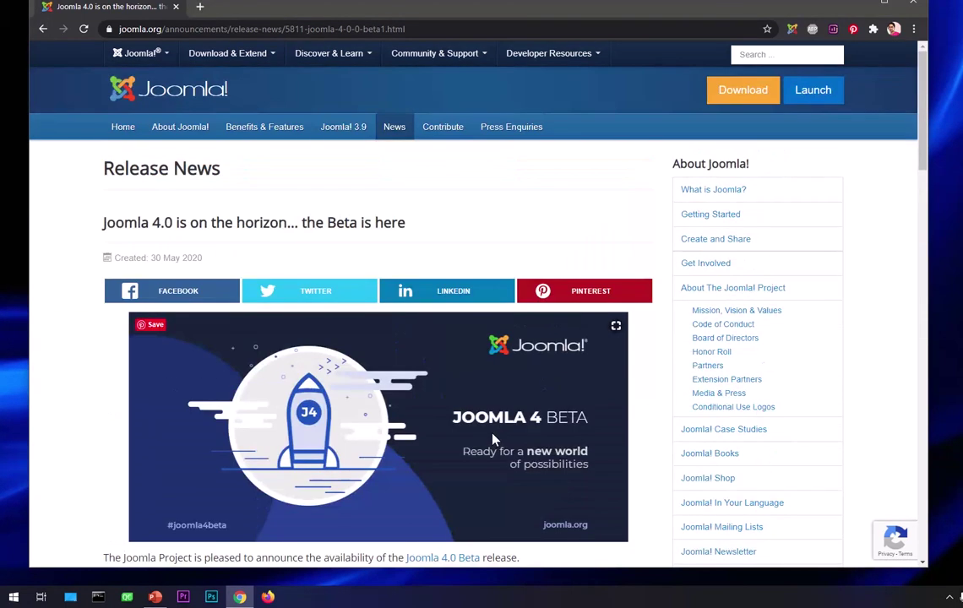
{"action": "scroll", "coordinate": [495, 439], "scroll_direction": "down", "scroll_amount": 12}
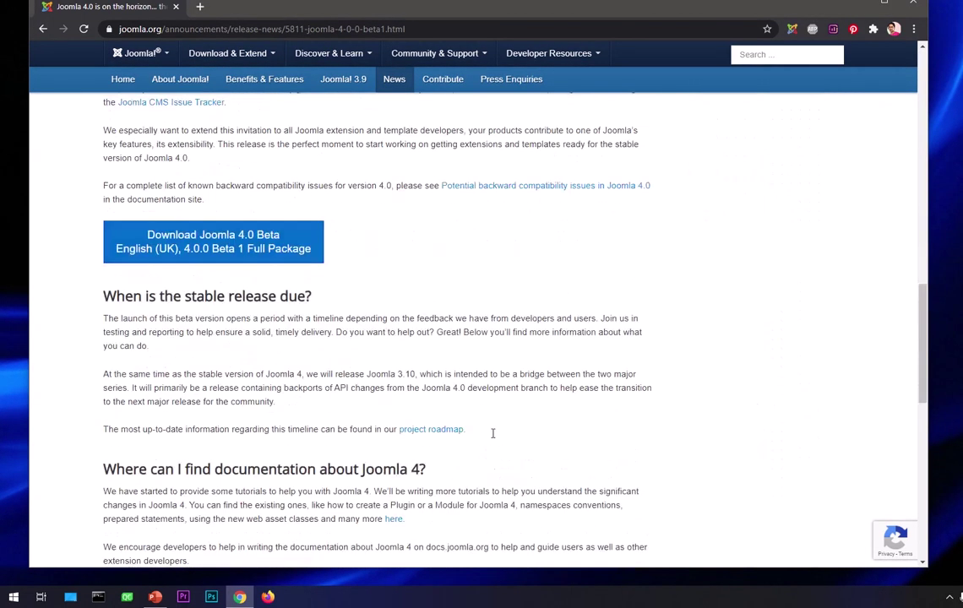
- Start the Joomla 4.0 Beta full package download and highlight the new installations line
{"action": "left_click", "coordinate": [146, 253]}
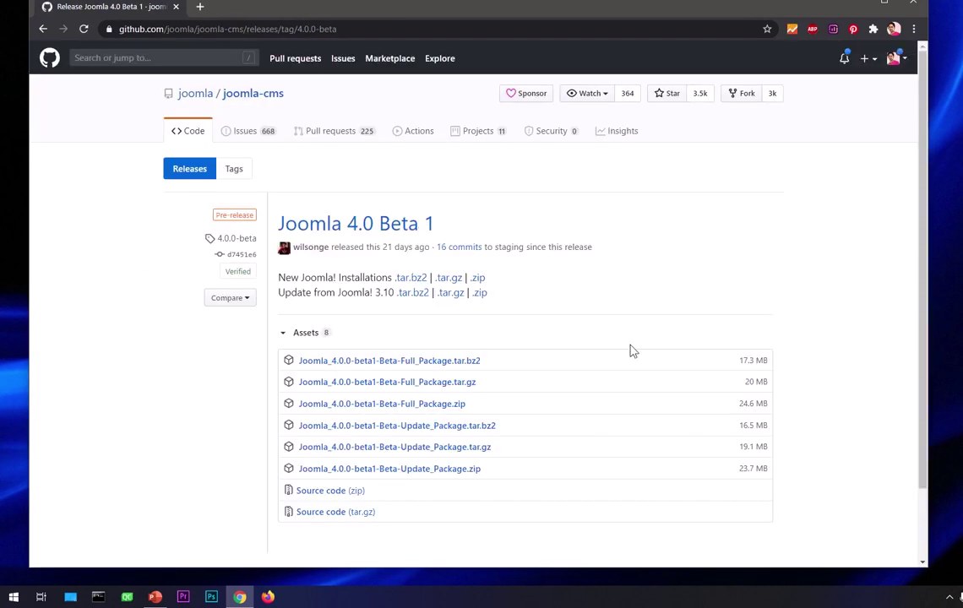
{"action": "left_click_drag", "start_coordinate": [303, 277], "coordinate": [388, 277]}
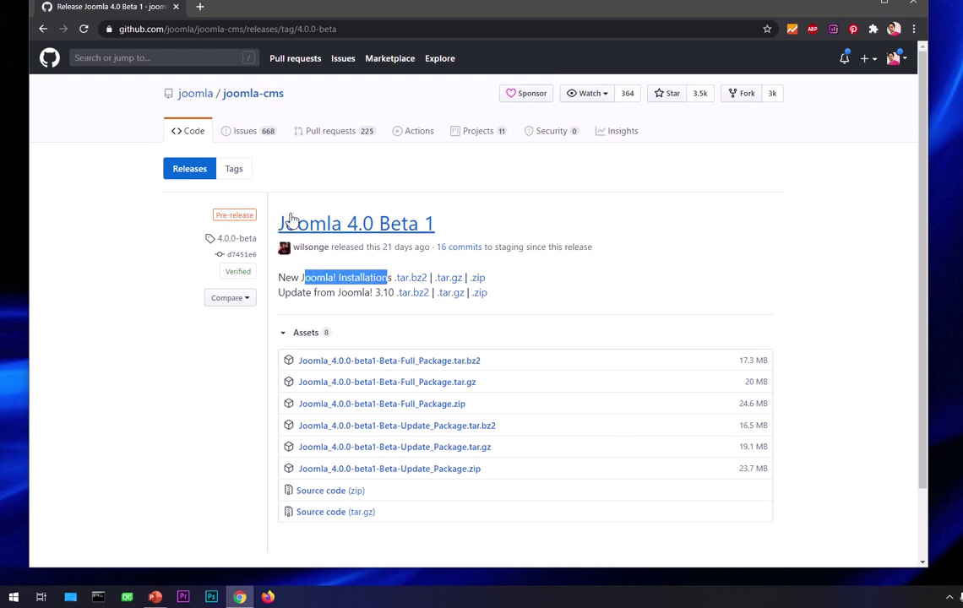
{"action": "left_click", "coordinate": [529, 287]}
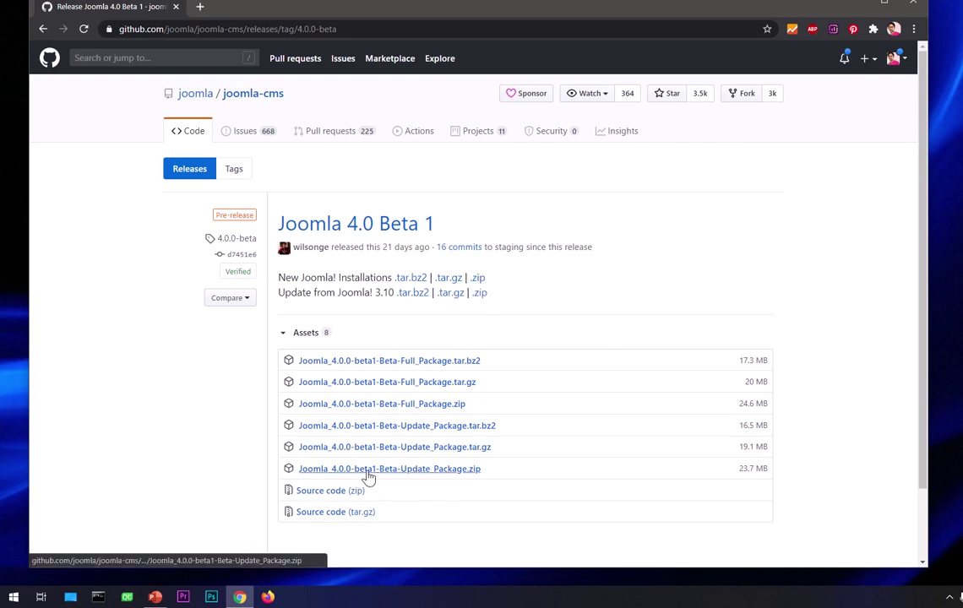
- Download a Joomla 4.0 Beta zip from the GitHub release page, then cancel it
{"action": "left_click", "coordinate": [480, 279]}
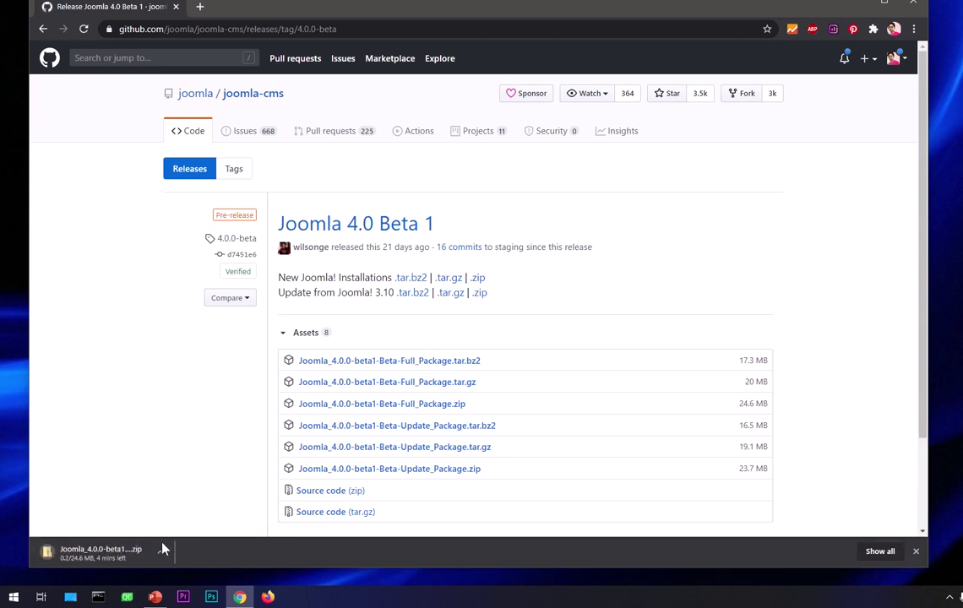
{"action": "left_click", "coordinate": [161, 555]}
{"action": "left_click", "coordinate": [177, 531]}
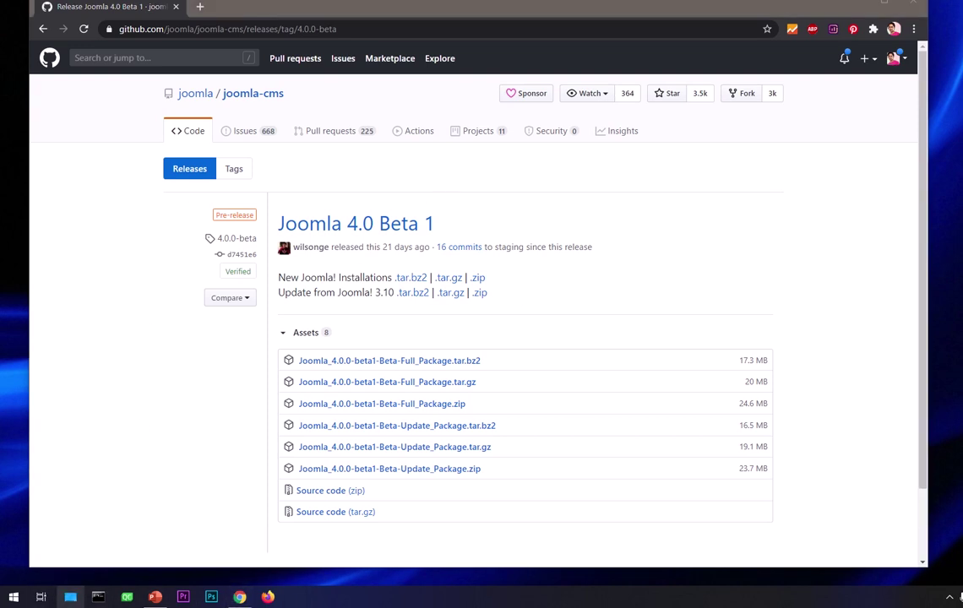
- Open File Explorer's Downloads folder holding Joomla_4.0.0-beta1-Beta-Full_Package.zip and the jml folder
{"action": "left_click", "coordinate": [70, 597]}
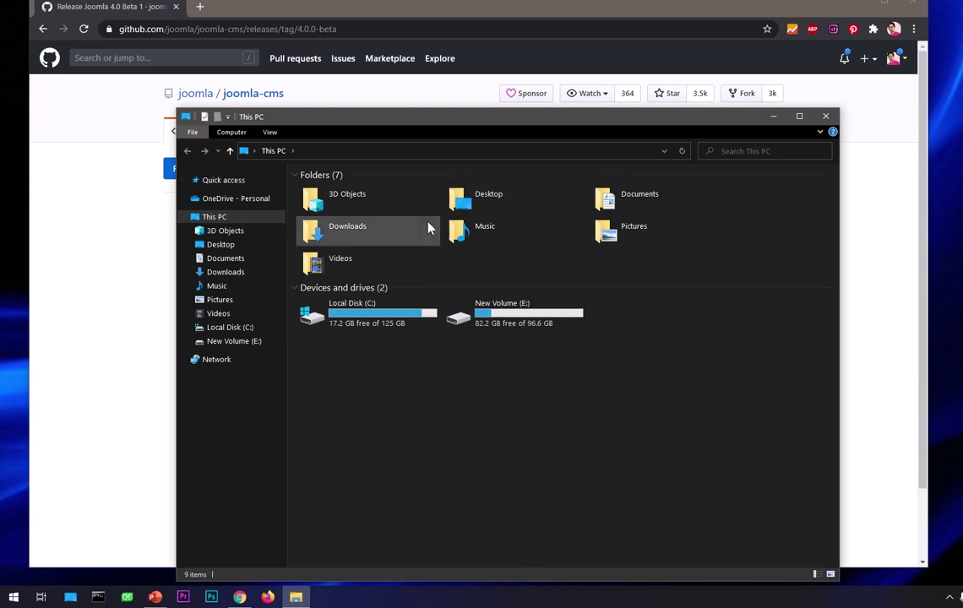
{"action": "double_click", "coordinate": [364, 242]}
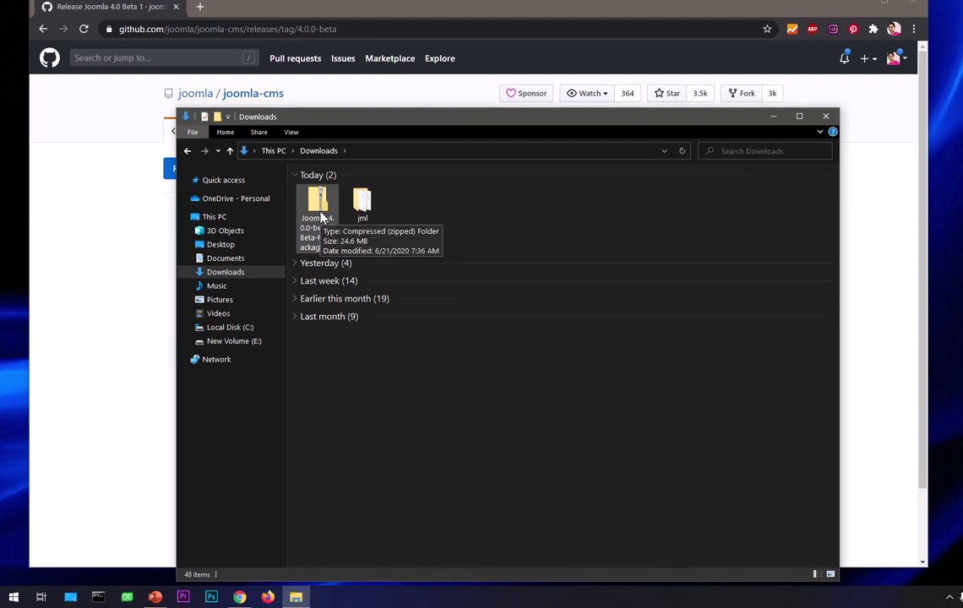
{"action": "right_click", "coordinate": [321, 217]}
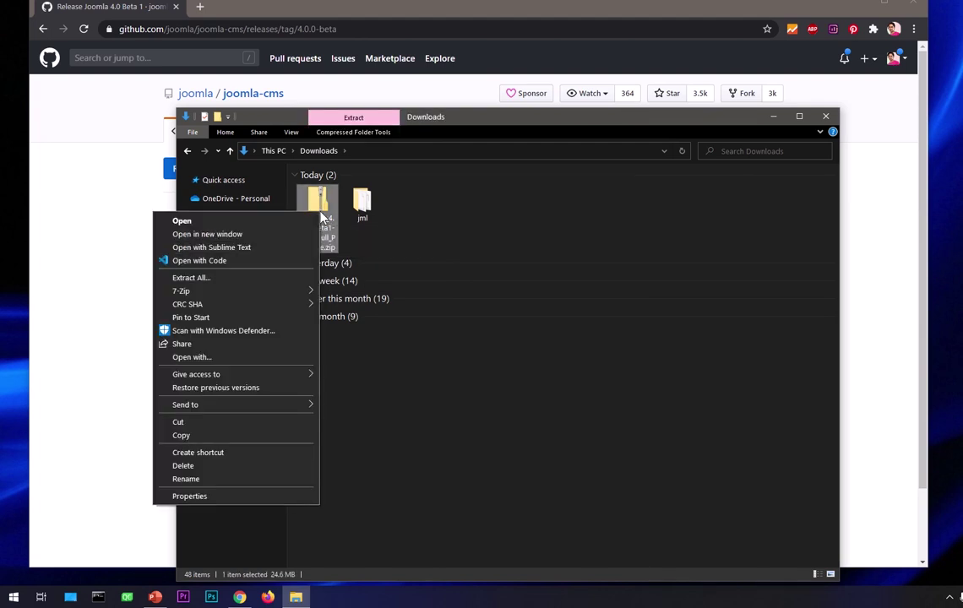
{"action": "left_click", "coordinate": [250, 280]}
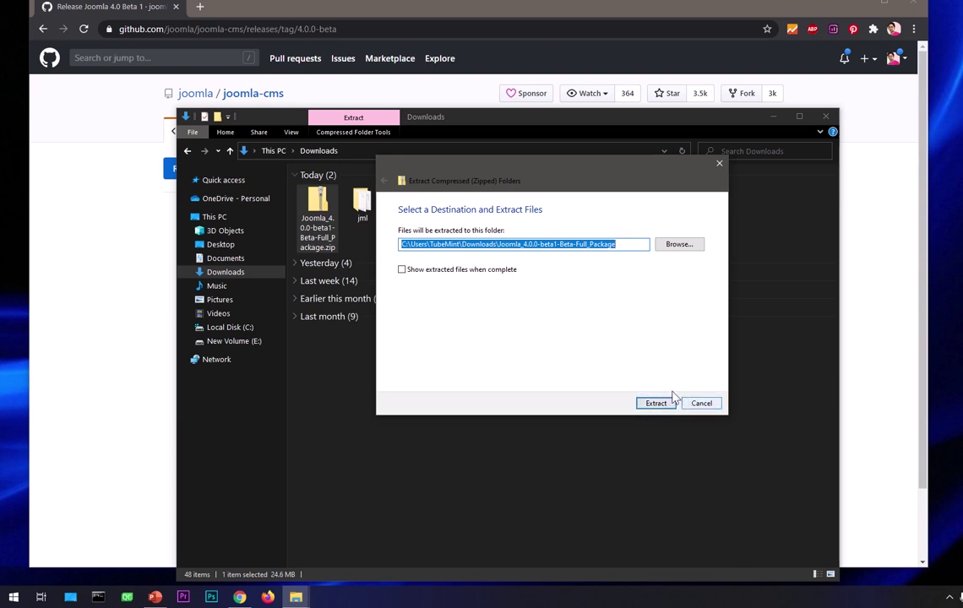
{"action": "left_click", "coordinate": [615, 244]}
{"action": "left_click_drag", "start_coordinate": [616, 244], "coordinate": [497, 244]}
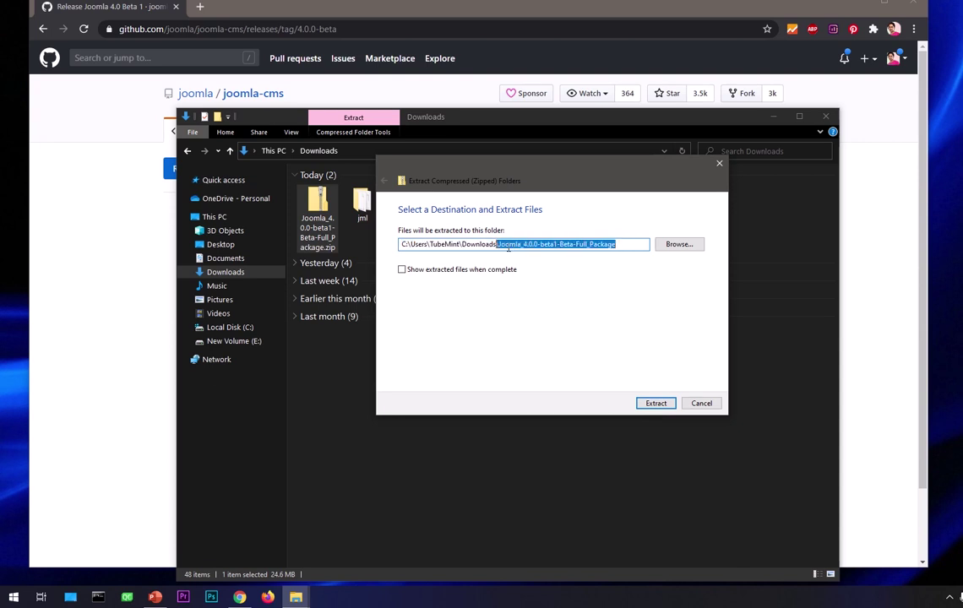
{"action": "left_click", "coordinate": [691, 404]}
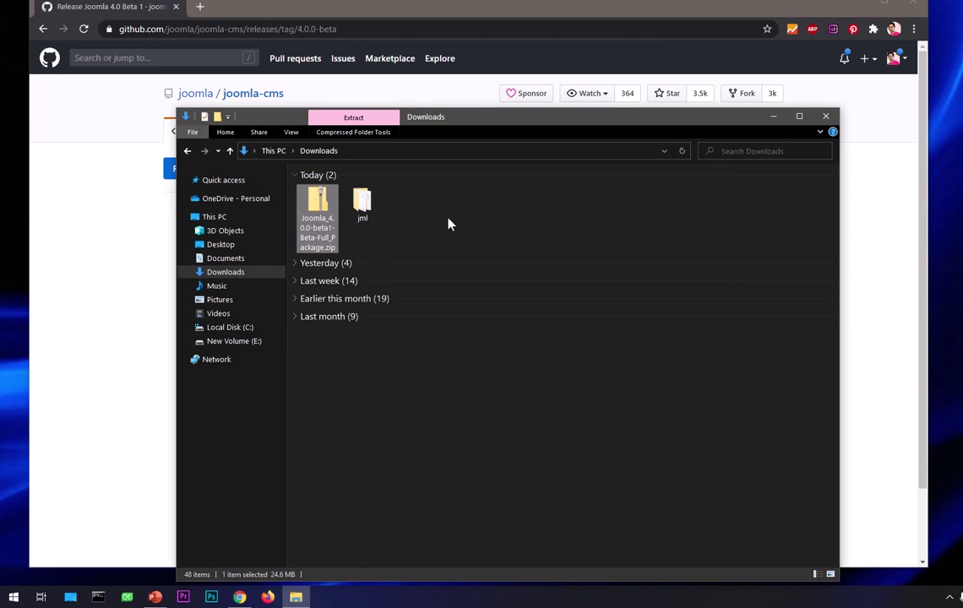
{"action": "mouse_move", "coordinate": [464, 4]}
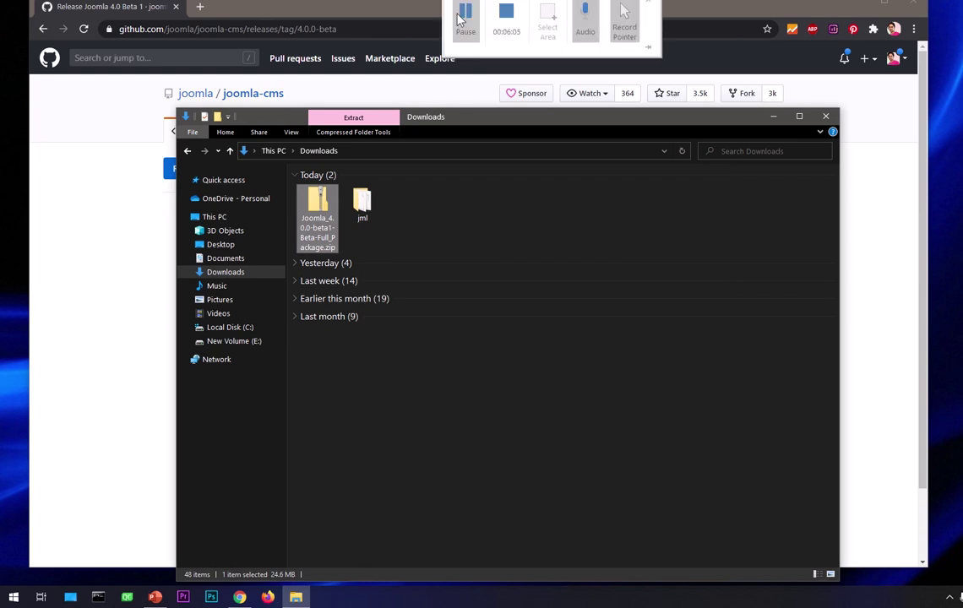
{"action": "left_click", "coordinate": [488, 207]}
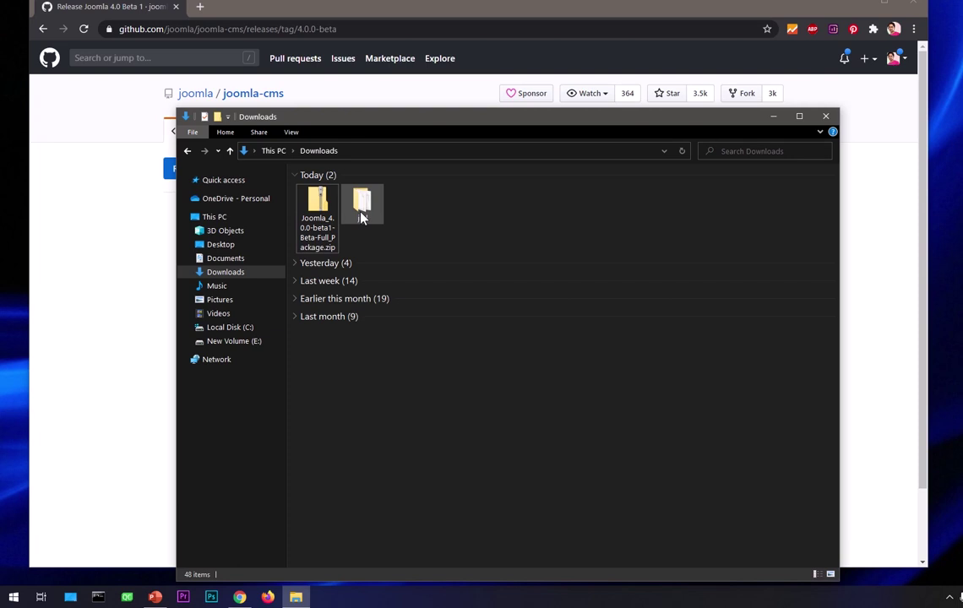
{"action": "left_click_drag", "start_coordinate": [362, 218], "coordinate": [464, 242]}
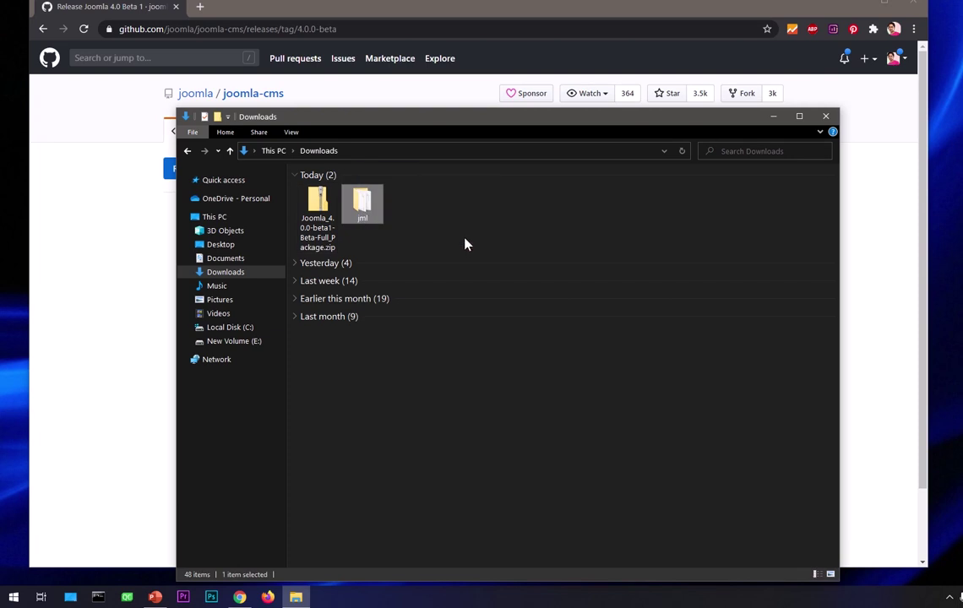
{"action": "right_click", "coordinate": [366, 203]}
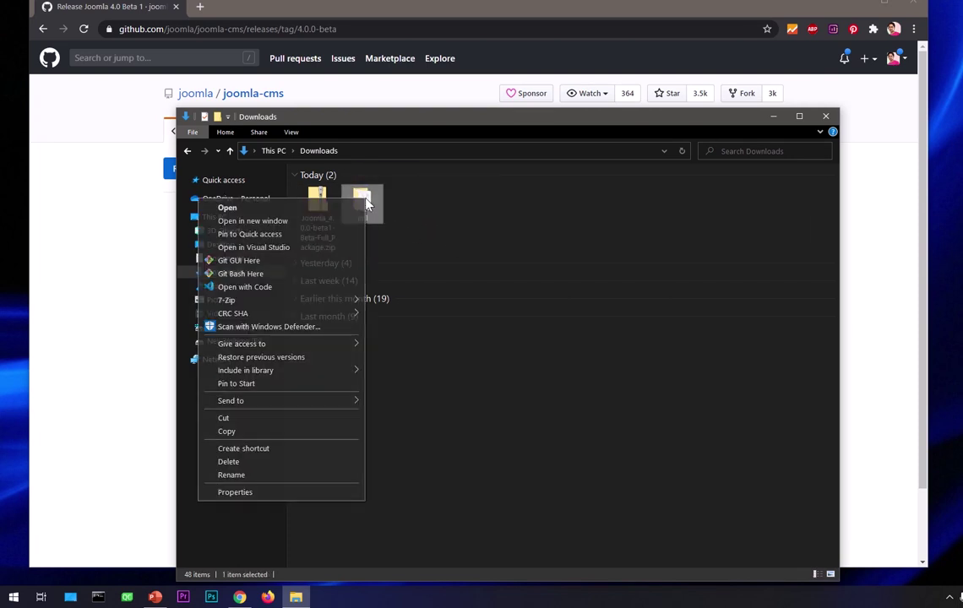
{"action": "left_click", "coordinate": [243, 484]}
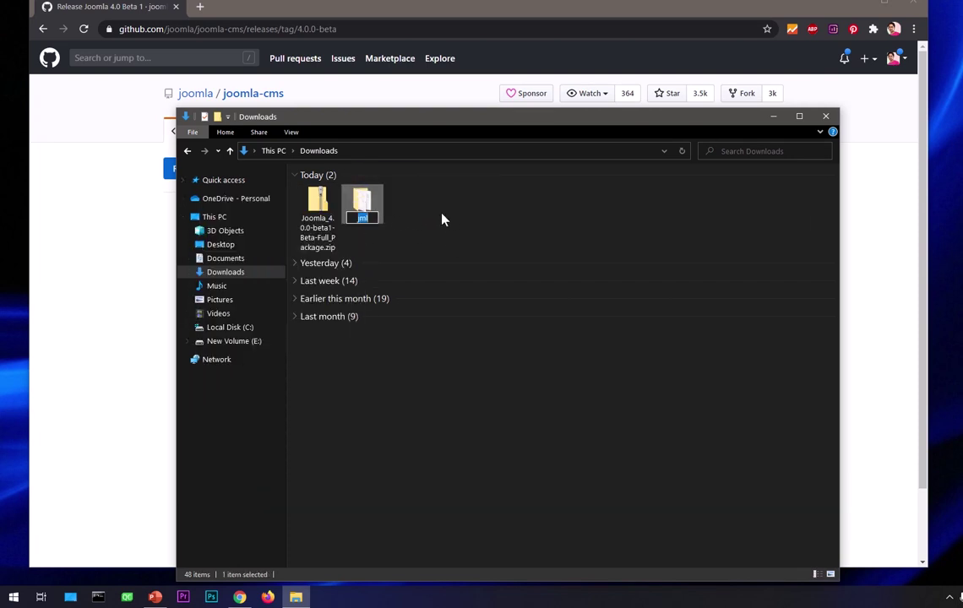
{"action": "key", "text": "Return"}
{"action": "double_click", "coordinate": [365, 213]}
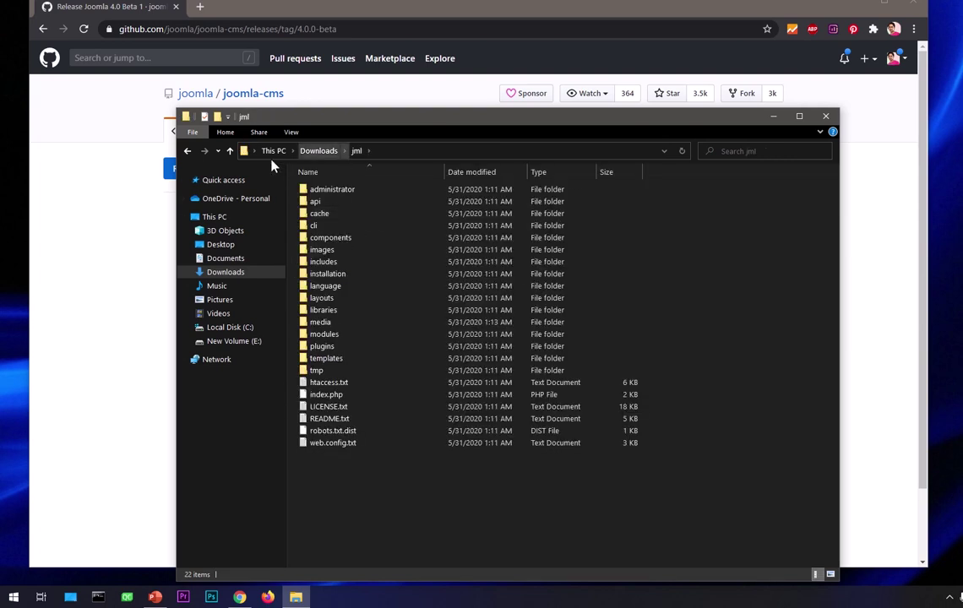
{"action": "left_click", "coordinate": [229, 151]}
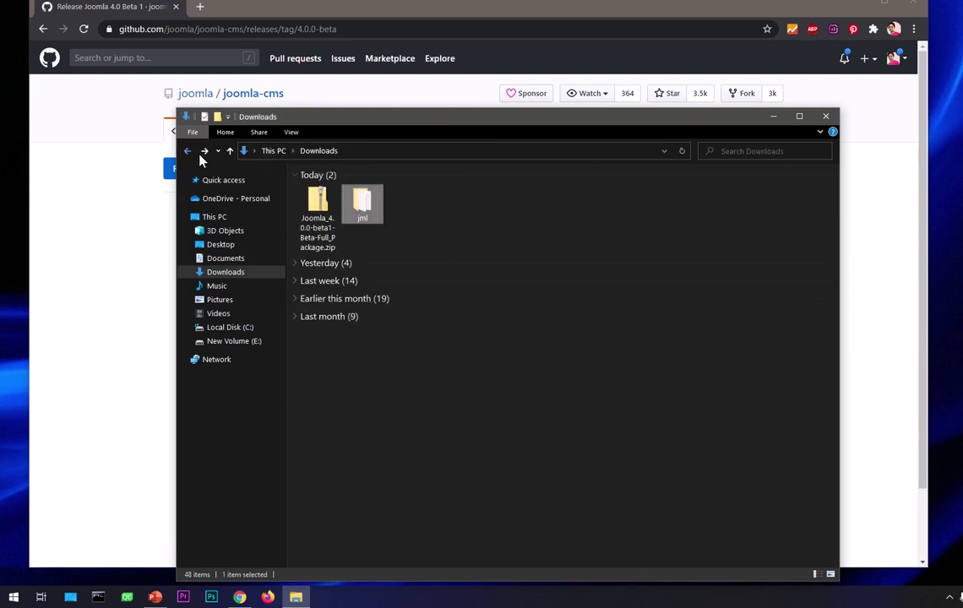
{"action": "left_click", "coordinate": [427, 435]}
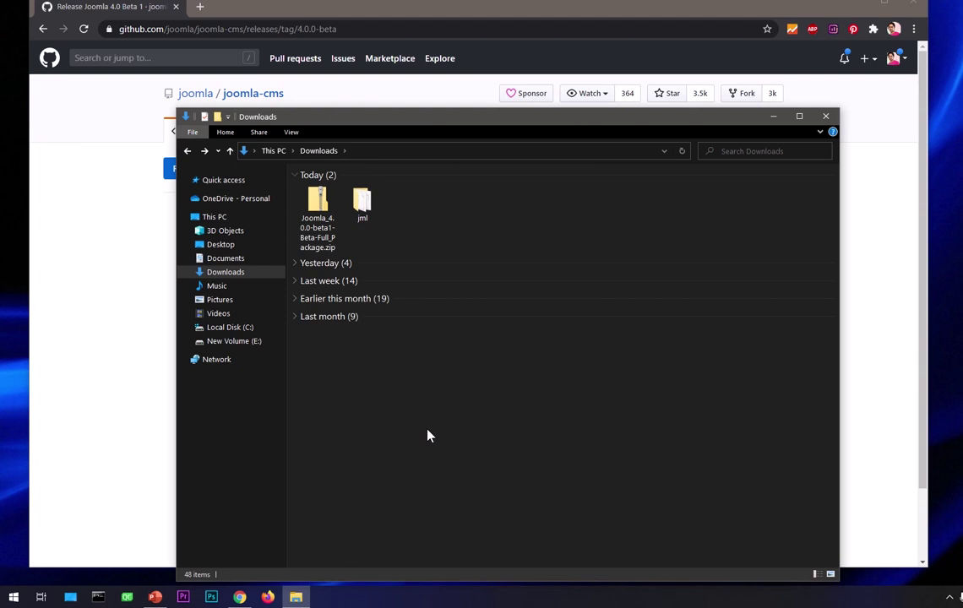
- Search 'xampp' in a new tab, view the apachefriends.org site, then close that tab
{"action": "left_click", "coordinate": [76, 301]}
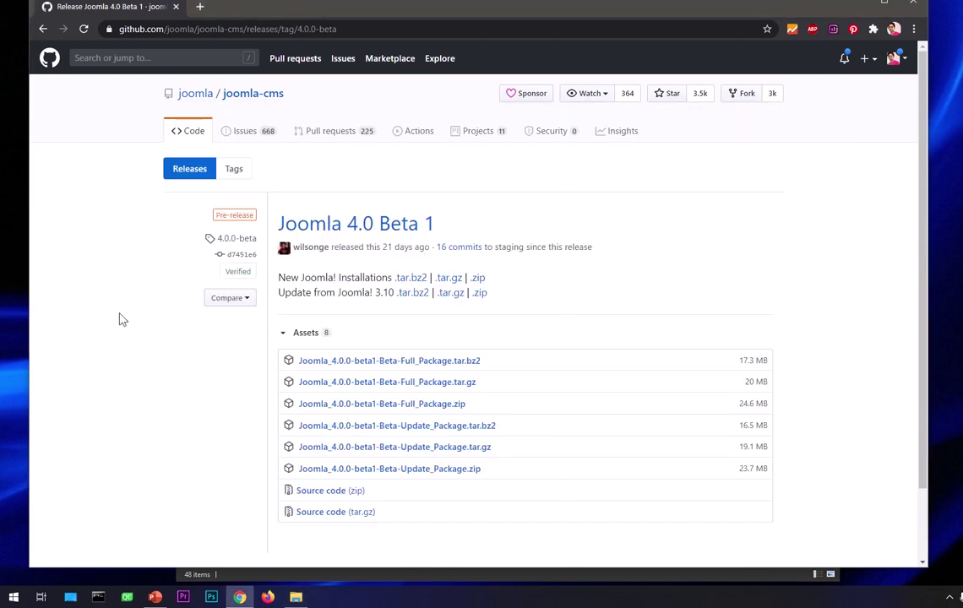
{"action": "left_click", "coordinate": [200, 6]}
{"action": "left_click", "coordinate": [212, 29]}
{"action": "type", "text": "xampp"}
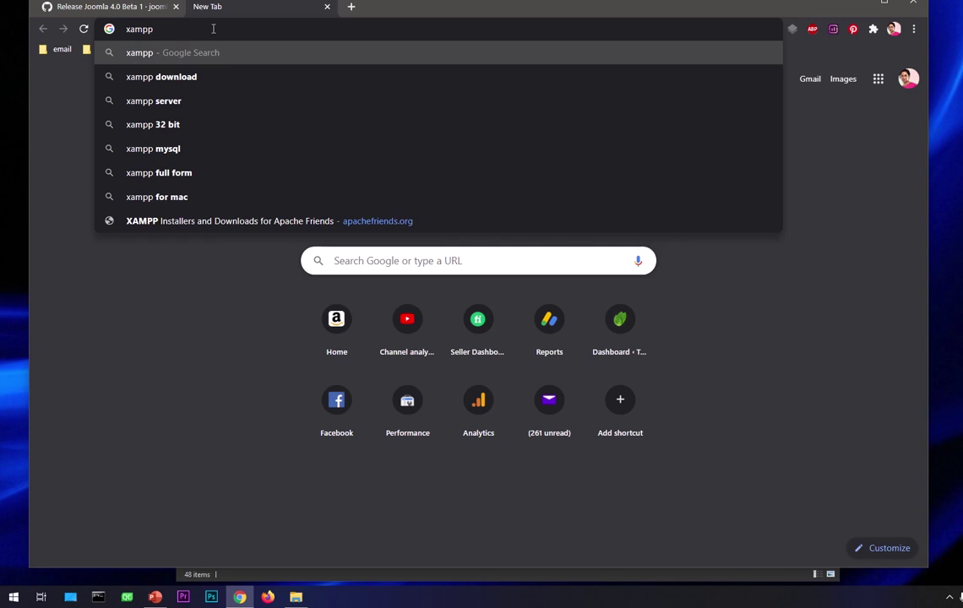
{"action": "key", "text": "Return"}
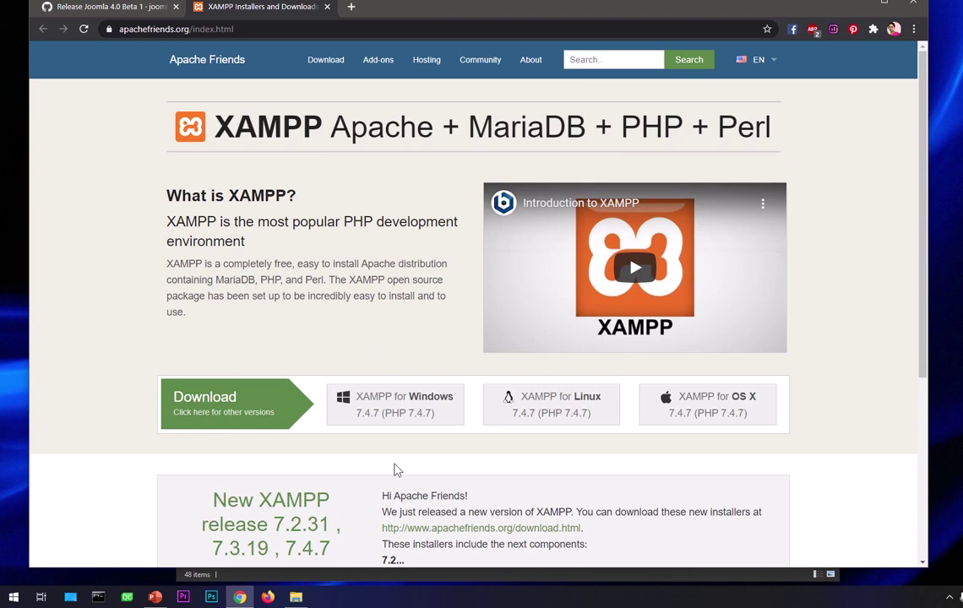
{"action": "scroll", "coordinate": [395, 470], "scroll_direction": "down", "scroll_amount": 4}
{"action": "scroll", "coordinate": [395, 470], "scroll_direction": "up", "scroll_amount": 4}
{"action": "left_click", "coordinate": [327, 7]}
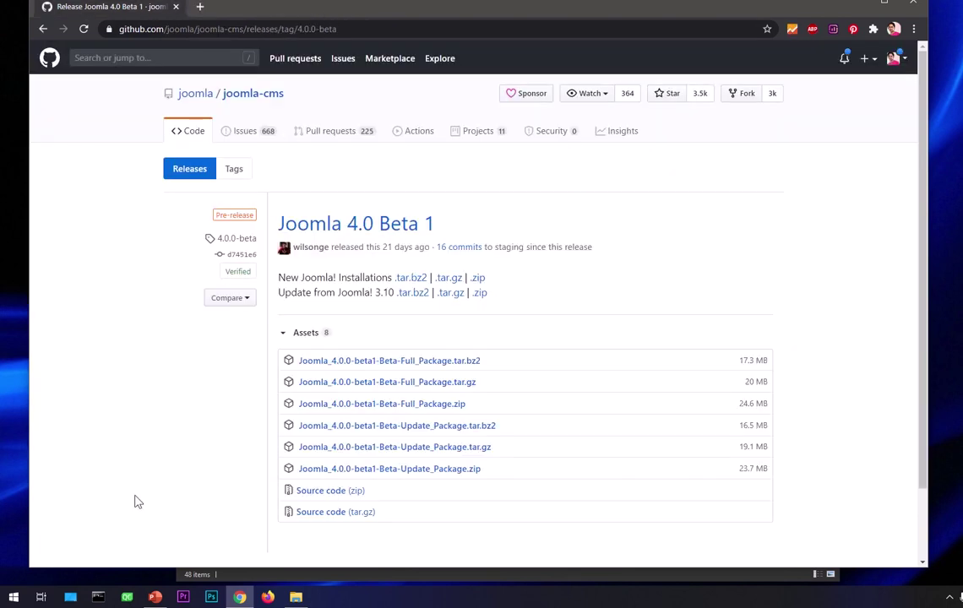
- In Command Prompt, run php -version to confirm PHP 7.4.2
{"action": "left_click", "coordinate": [98, 597]}
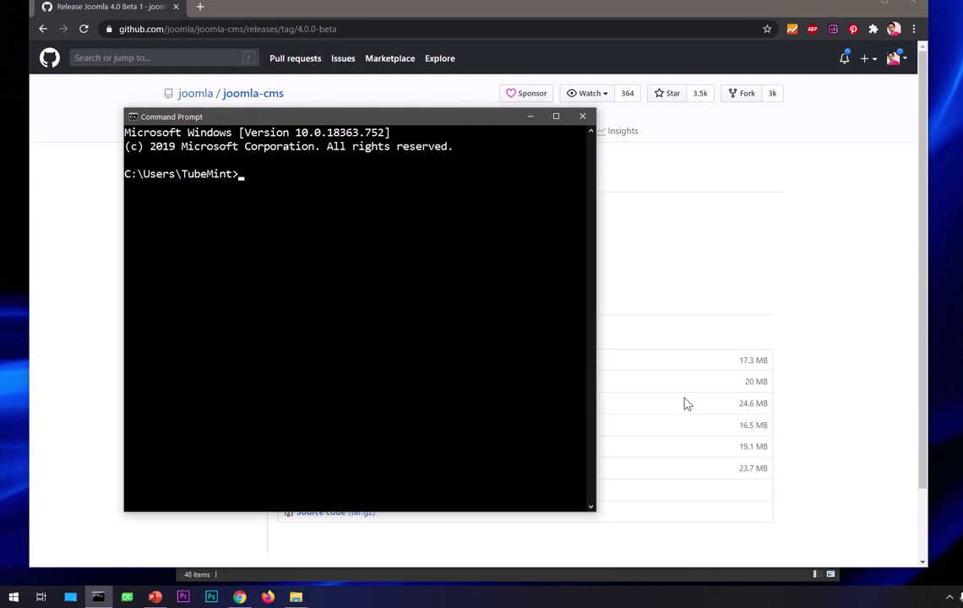
{"action": "type", "text": "php -versino"}
{"action": "key", "text": "BackSpace"}
{"action": "key", "text": "BackSpace"}
{"action": "type", "text": "on"}
{"action": "key", "text": "Return"}
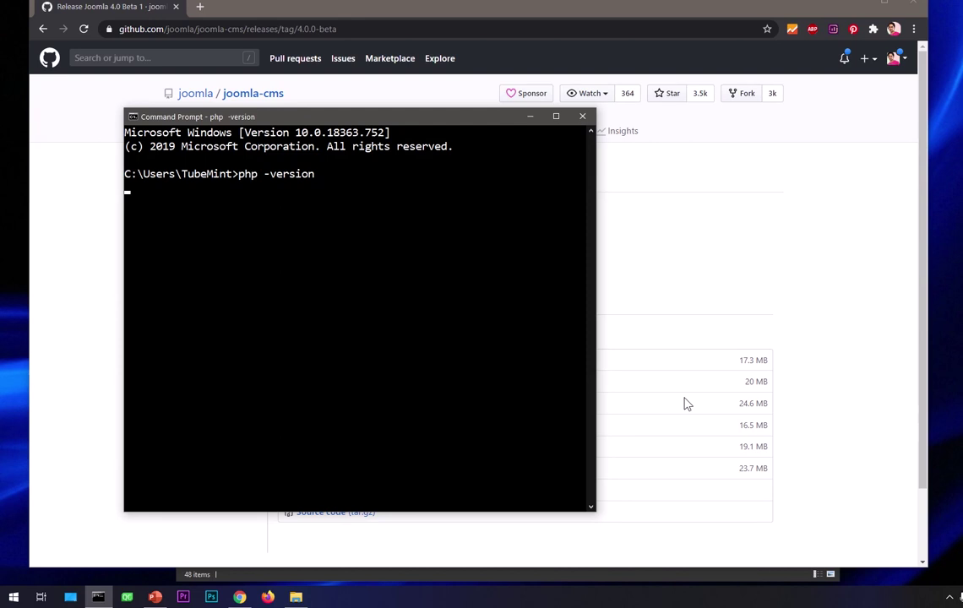
- Log in to MySQL 8.0.19 with mysql -u root -p and the root password, beginning 'create'
{"action": "type", "text": "my"}
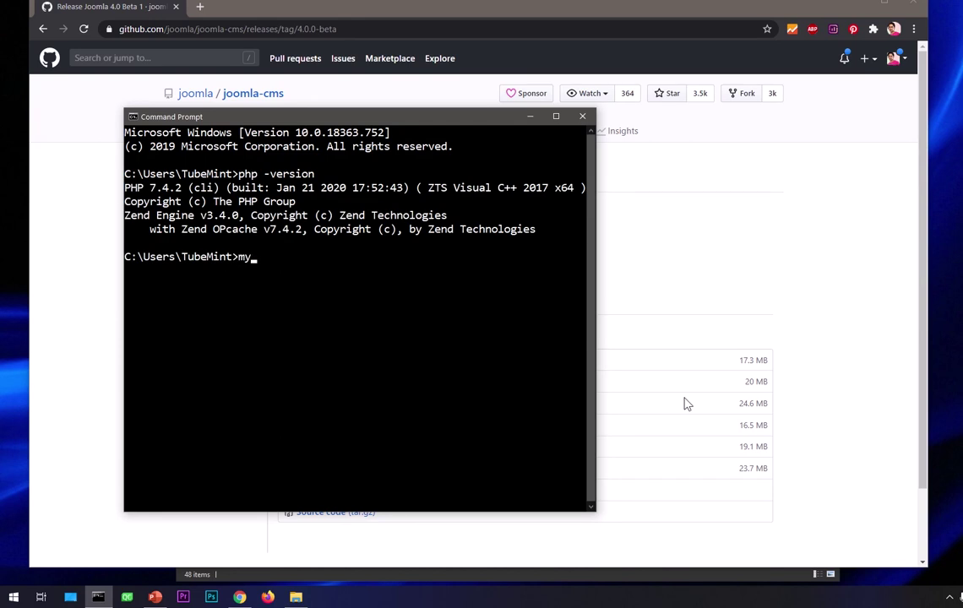
{"action": "type", "text": "sql -u root -p"}
{"action": "key", "text": "Return"}
{"action": "type", "text": "********"}
{"action": "key", "text": "Return"}
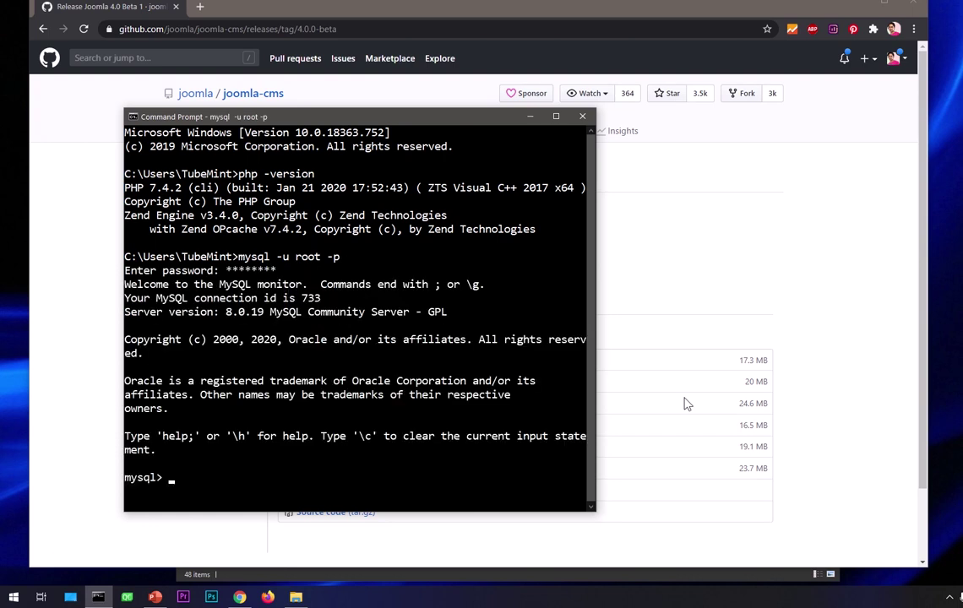
{"action": "type", "text": "create"}
- Create the j4 database, correcting 'databases' to 'create database j4;'
{"action": "type", "text": "databases "}
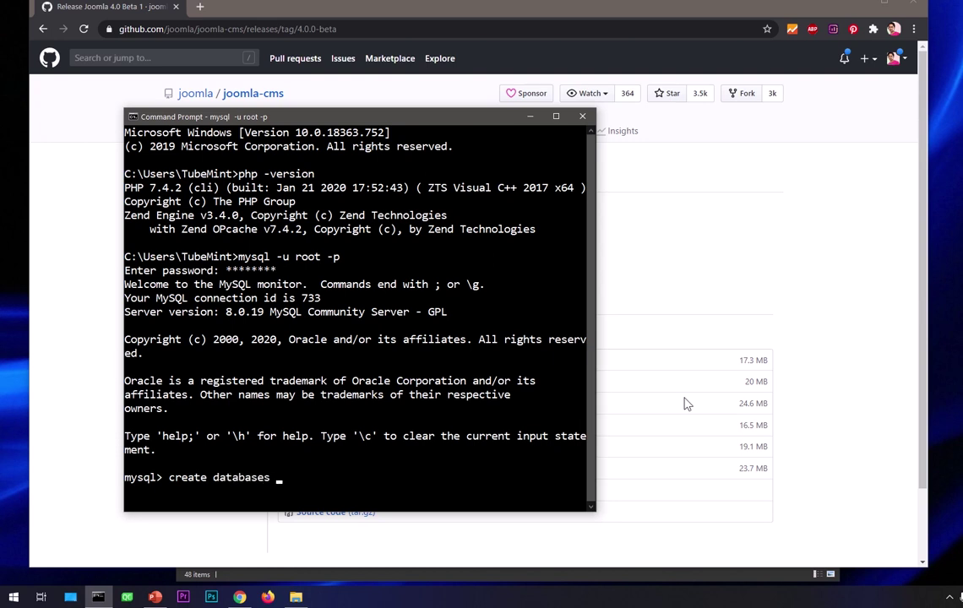
{"action": "type", "text": "j4;"}
{"action": "key", "text": "Return"}
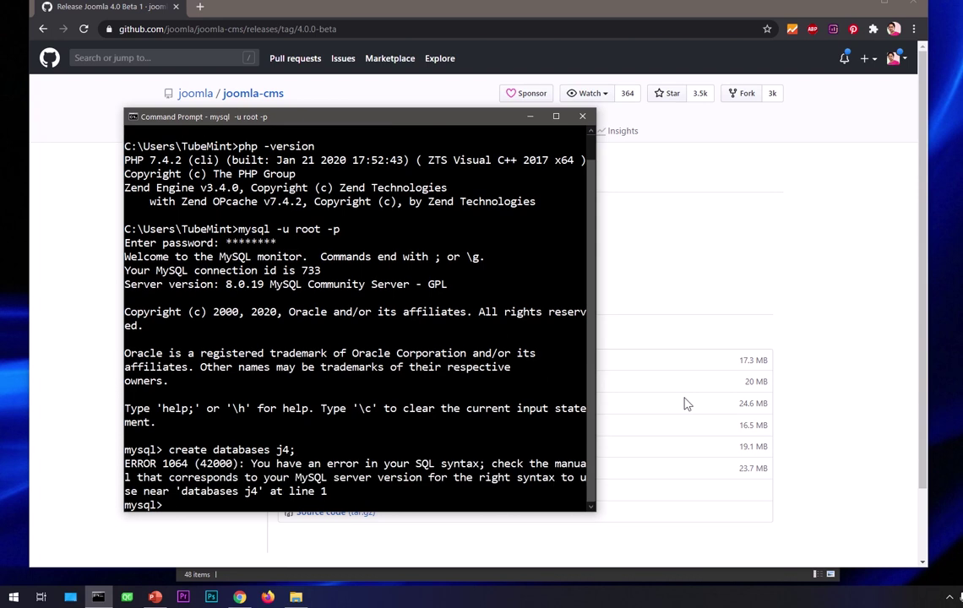
{"action": "key", "text": "Up"}
{"action": "key", "text": "Left"}
{"action": "key", "text": "Left"}
{"action": "key", "text": "Left"}
{"action": "key", "text": "Left"}
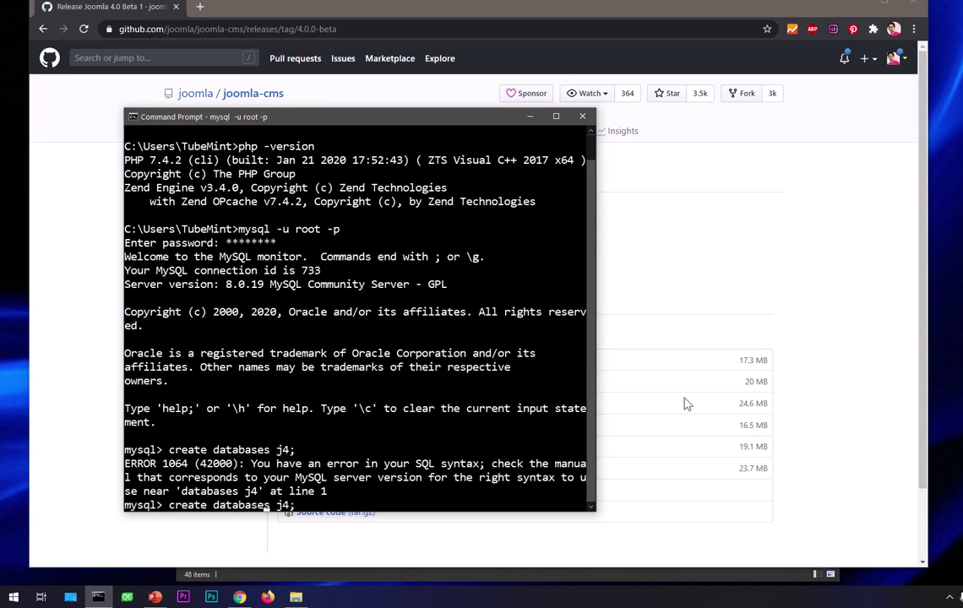
{"action": "key", "text": "BackSpace"}
{"action": "key", "text": "Return"}
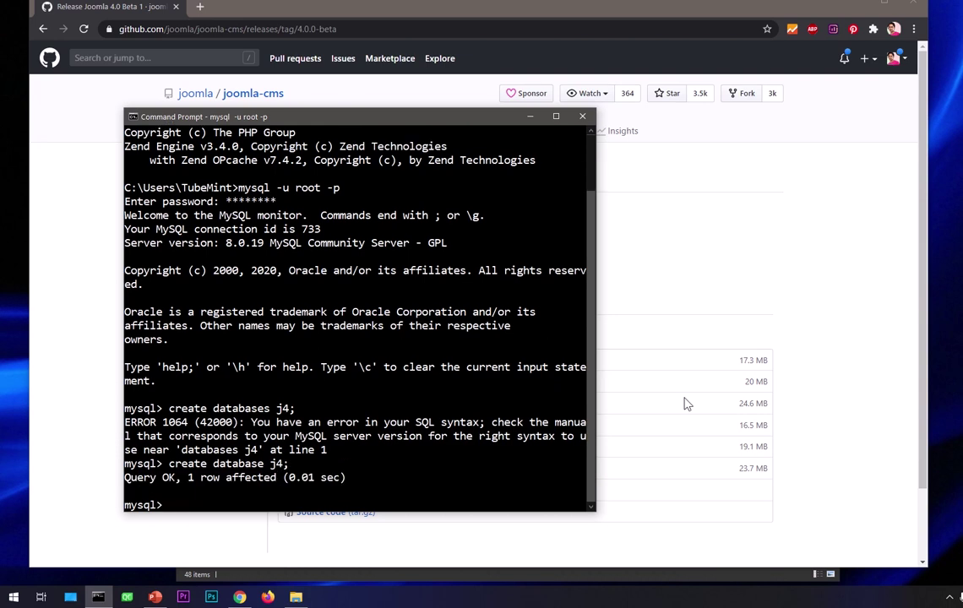
- Run 'show databases;' to confirm j4 is listed, then exit MySQL and Command Prompt
{"action": "type", "text": "show databases;"}
{"action": "key", "text": "Return"}
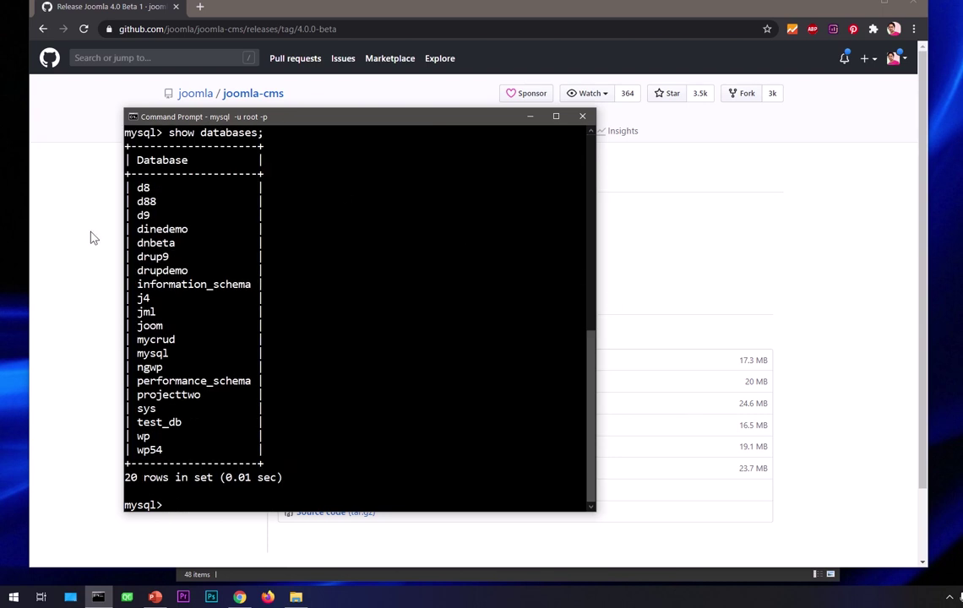
{"action": "left_click_drag", "start_coordinate": [136, 296], "coordinate": [156, 302]}
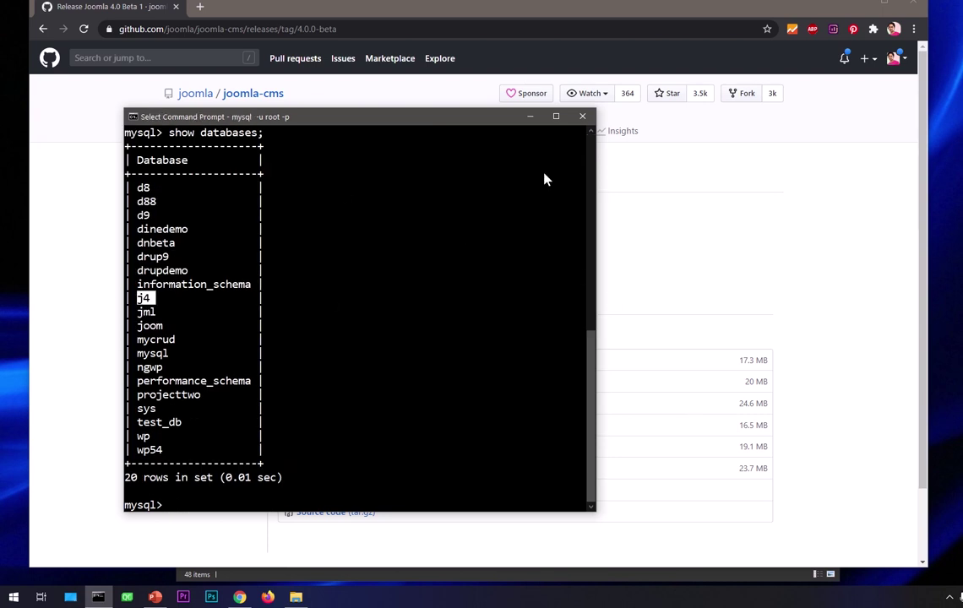
{"action": "type", "text": "exit"}
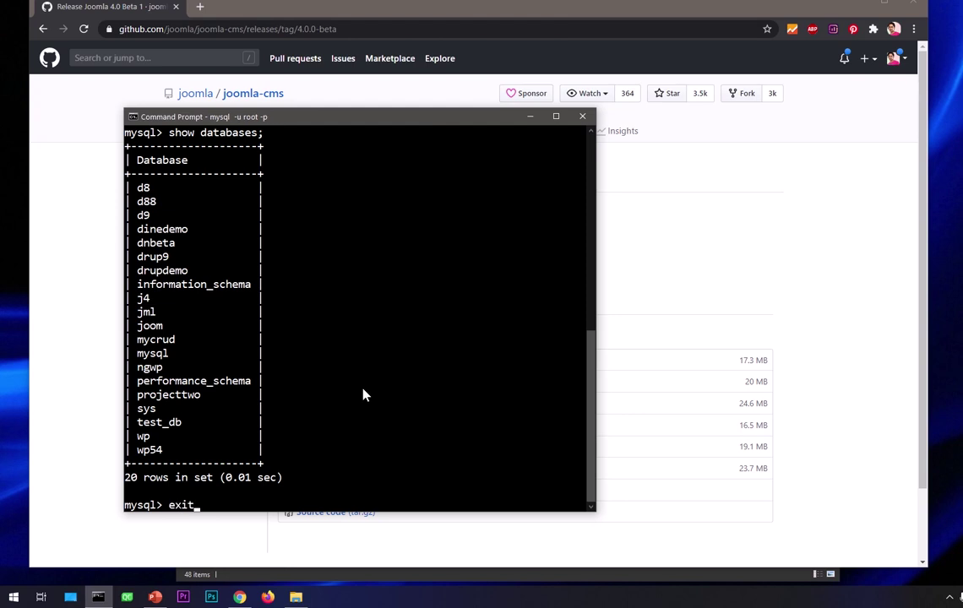
{"action": "key", "text": "Return"}
{"action": "type", "text": "exit"}
{"action": "key", "text": "Return"}
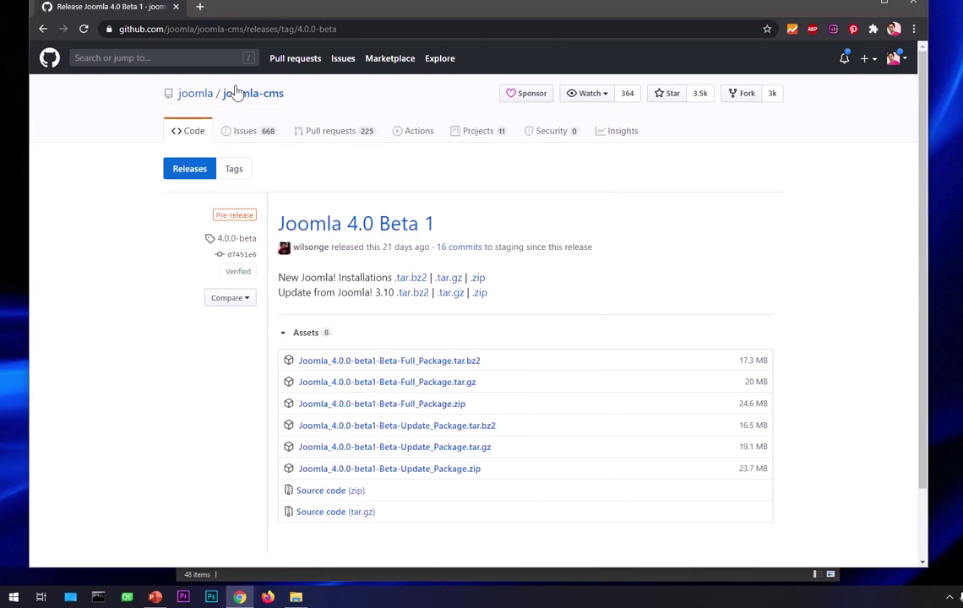
- Load localhost:8080 in a new tab to show the Apache 2.4 test page, then bring Downloads forward
{"action": "left_click", "coordinate": [201, 8]}
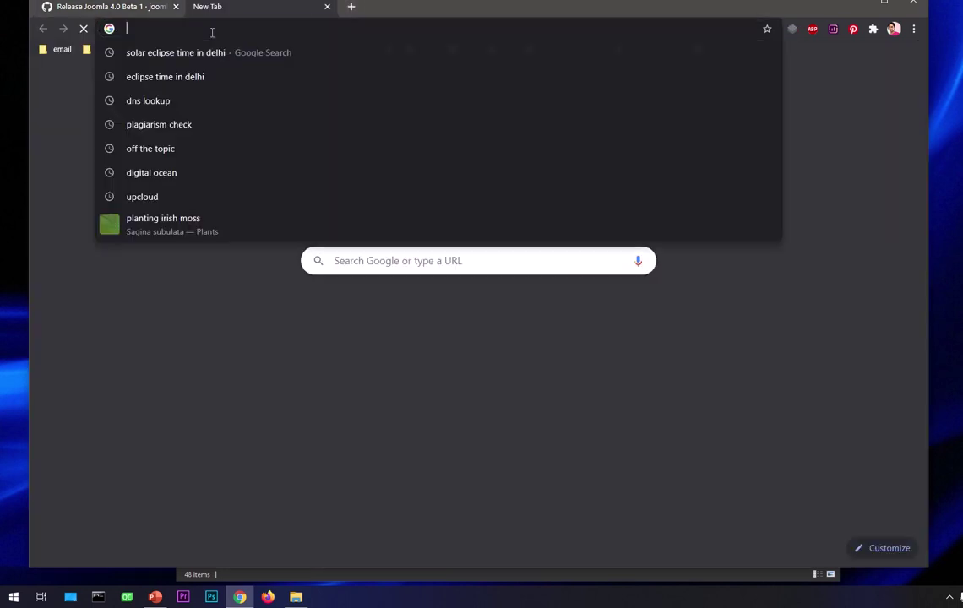
{"action": "type", "text": "localhost:8080"}
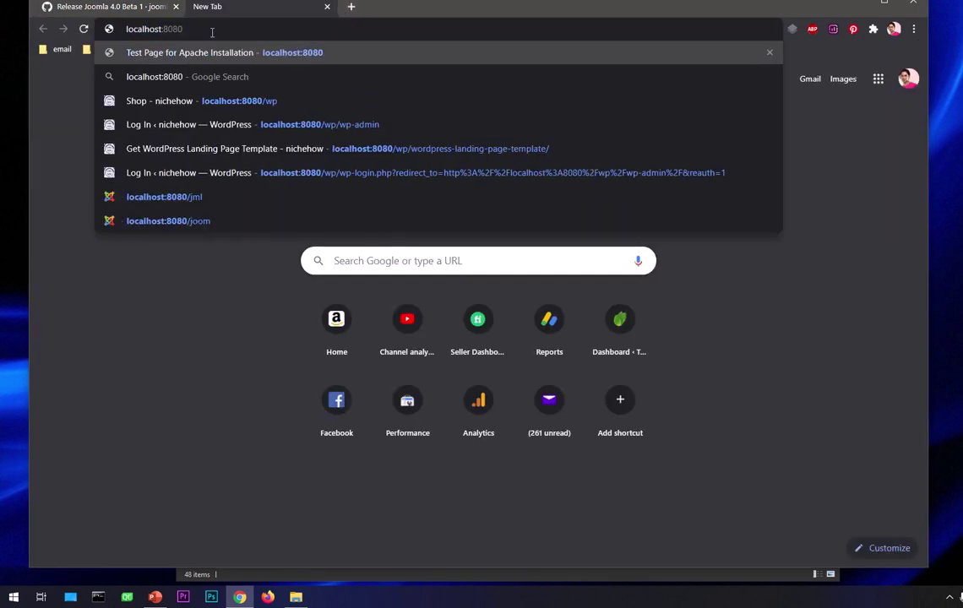
{"action": "key", "text": "Return"}
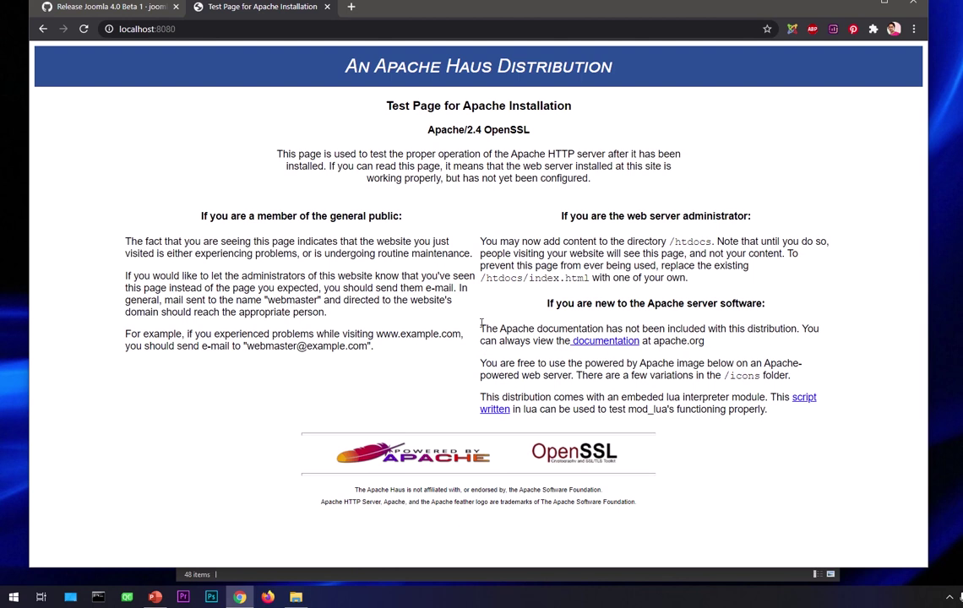
{"action": "left_click", "coordinate": [296, 597]}
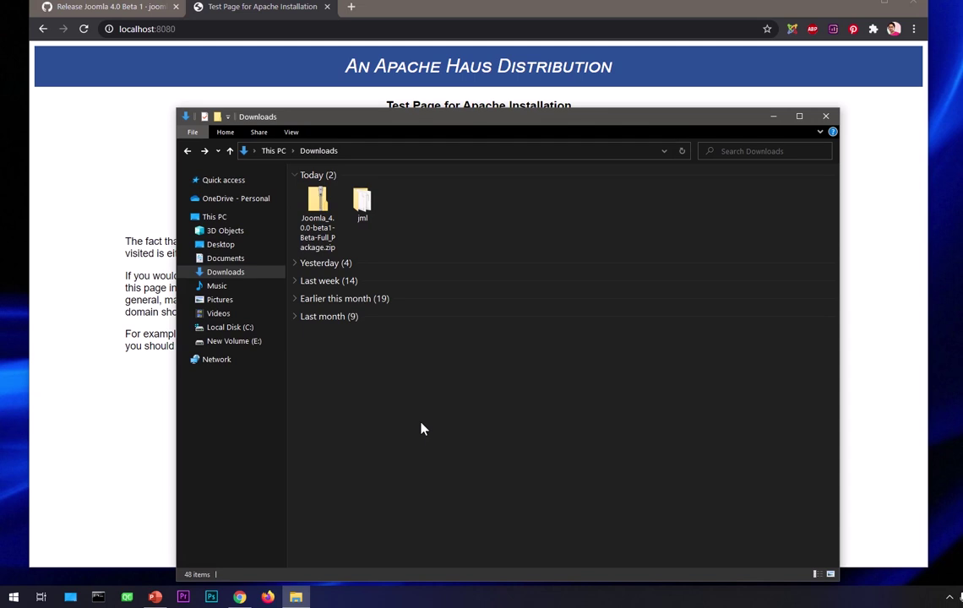
- Rename the jml folder to j4 and cut it
{"action": "left_click", "coordinate": [379, 203]}
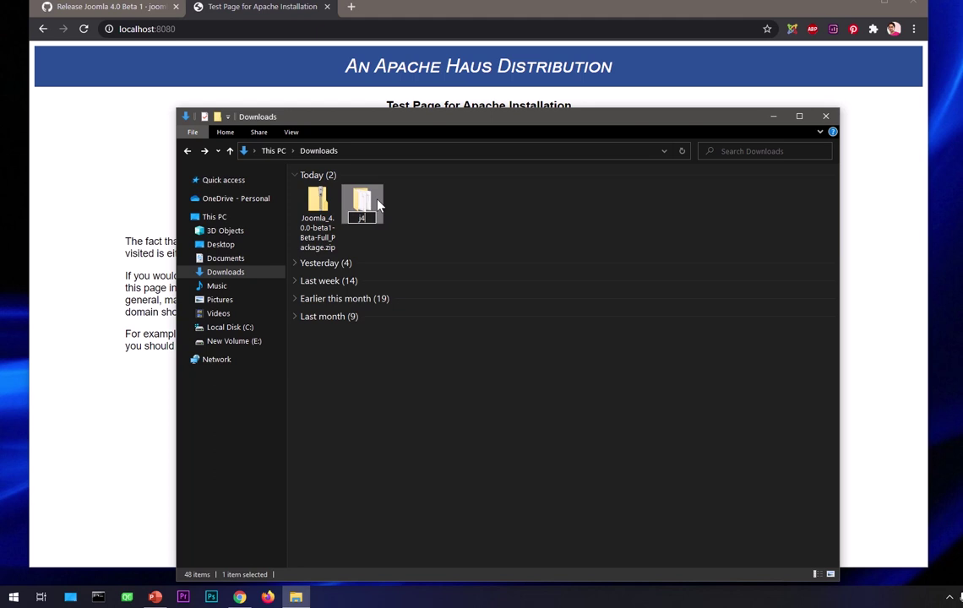
{"action": "left_click", "coordinate": [485, 209]}
{"action": "right_click", "coordinate": [361, 211]}
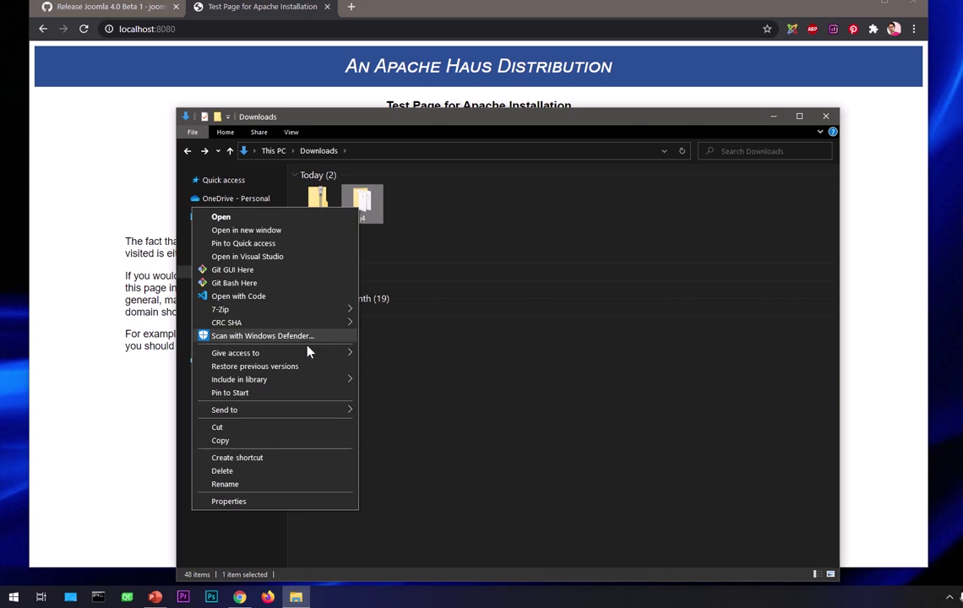
{"action": "left_click", "coordinate": [218, 428]}
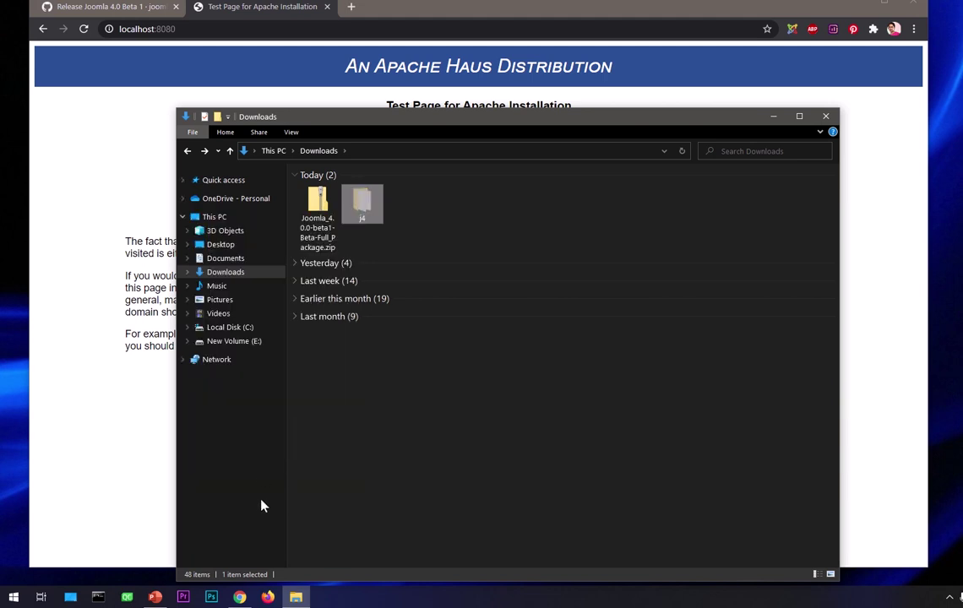
- Paste the j4 folder into C:\tools\Apache24\htdocs
{"action": "left_click", "coordinate": [241, 328]}
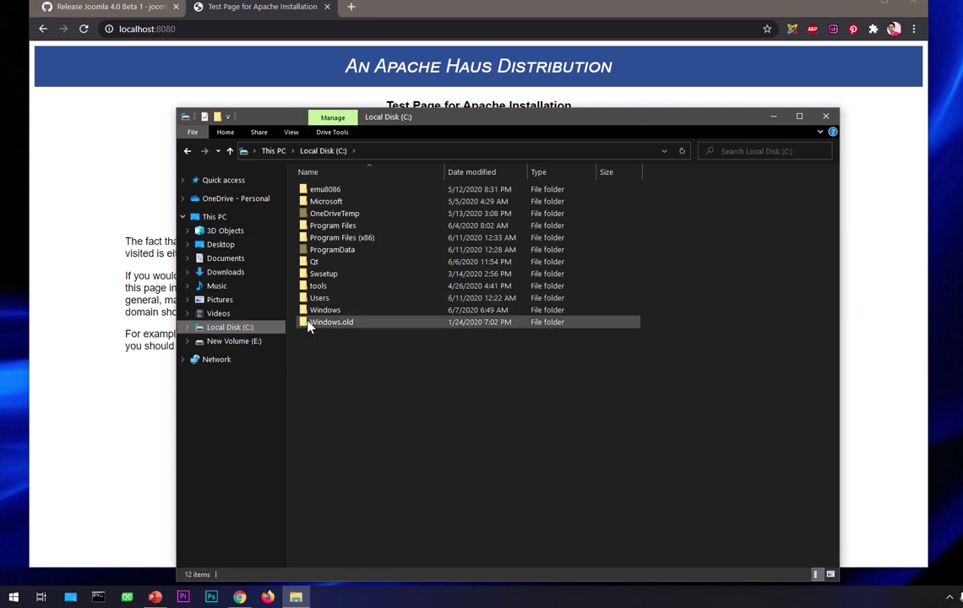
{"action": "left_click", "coordinate": [317, 289]}
{"action": "double_click", "coordinate": [317, 289]}
{"action": "left_click", "coordinate": [341, 196]}
{"action": "double_click", "coordinate": [340, 197]}
{"action": "double_click", "coordinate": [339, 238]}
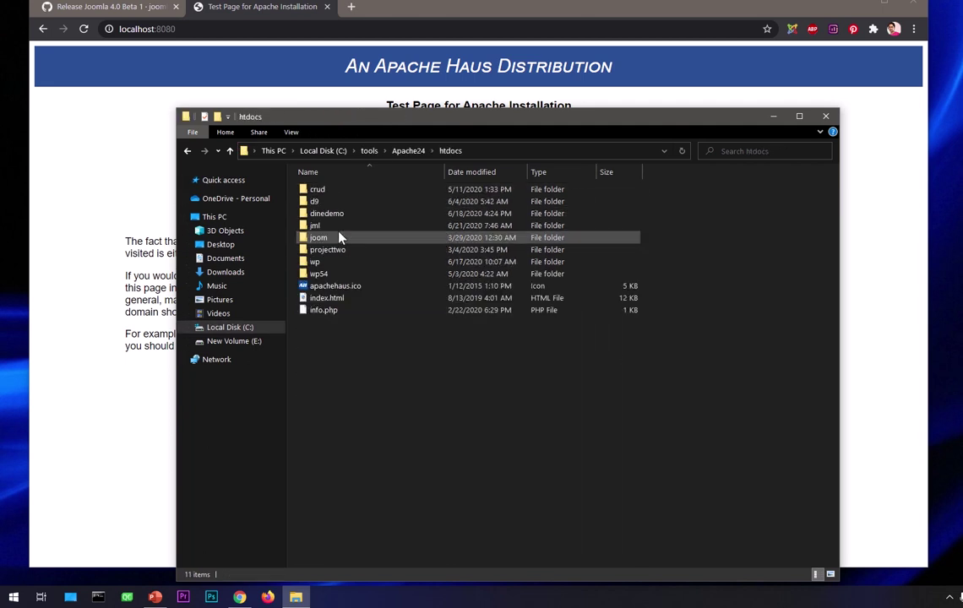
{"action": "right_click", "coordinate": [354, 395]}
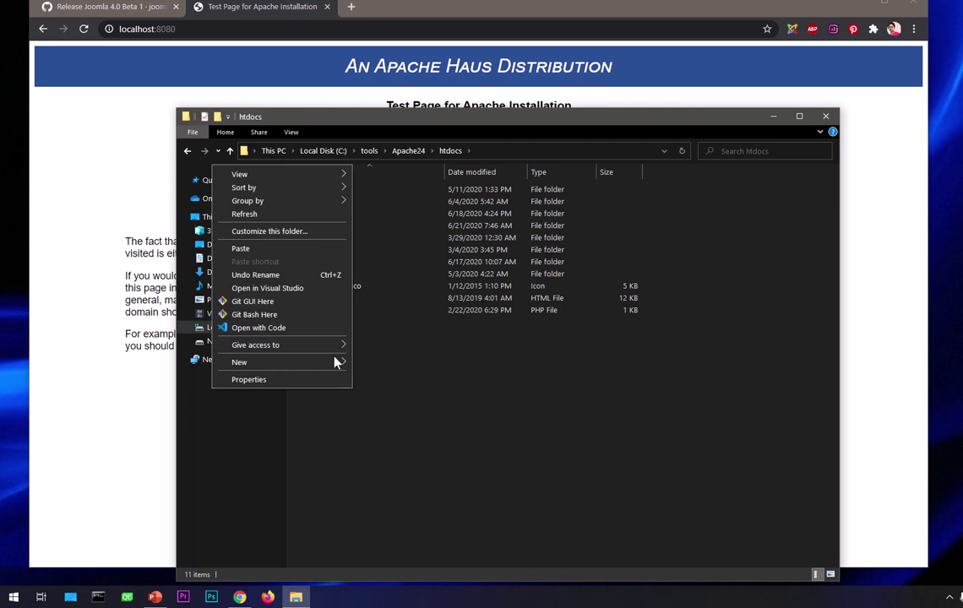
{"action": "left_click", "coordinate": [321, 251]}
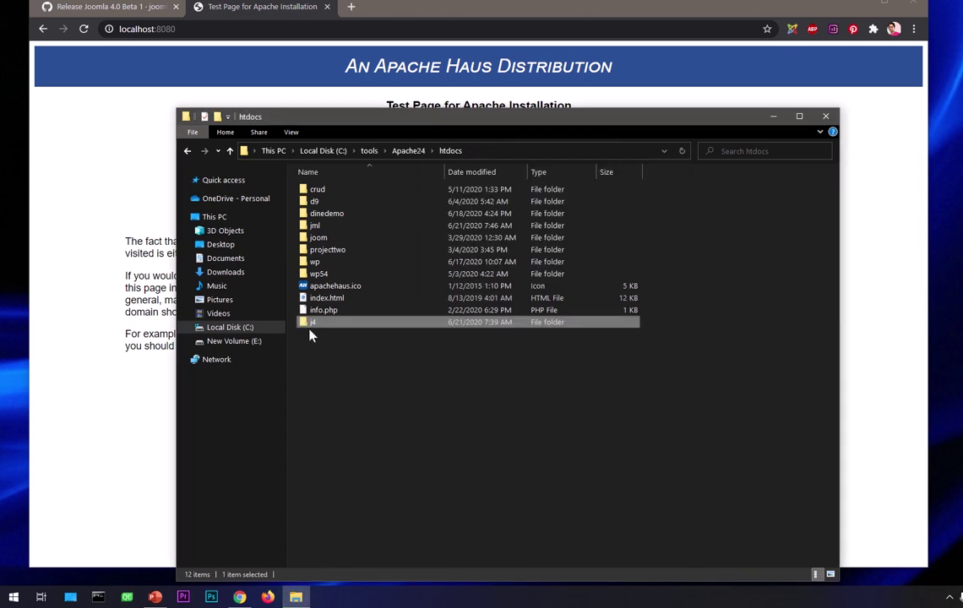
- Open htdocs\j4 to confirm its 22 Joomla items, go back to htdocs, and close File Explorer
{"action": "left_click", "coordinate": [353, 407]}
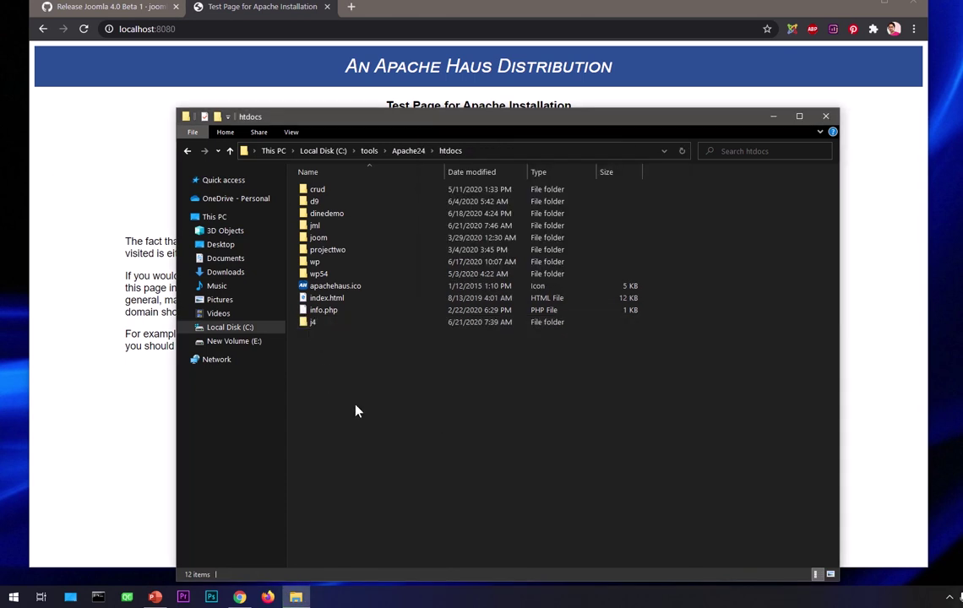
{"action": "double_click", "coordinate": [330, 329]}
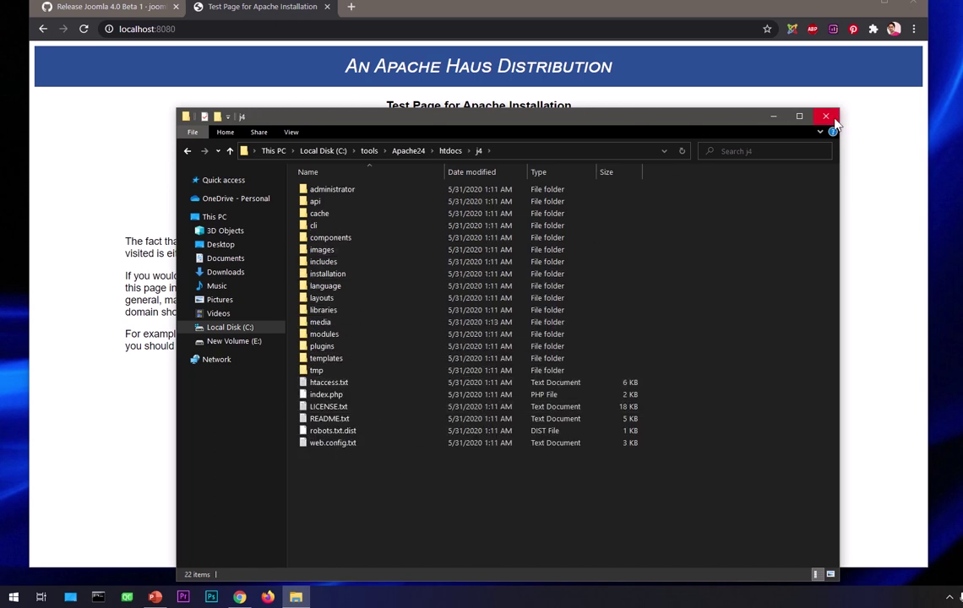
{"action": "left_click", "coordinate": [453, 157]}
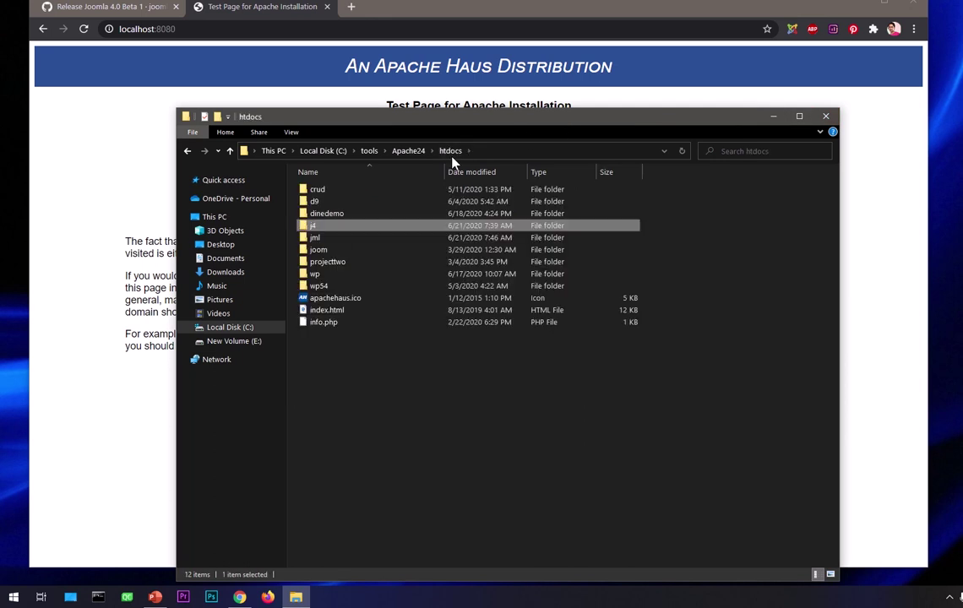
{"action": "left_click", "coordinate": [414, 414]}
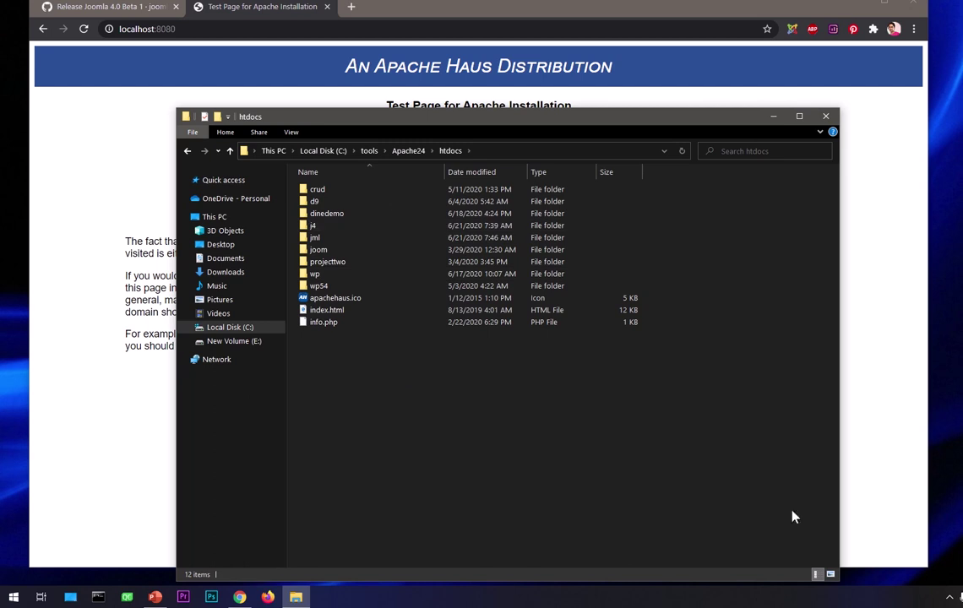
{"action": "left_click", "coordinate": [826, 118]}
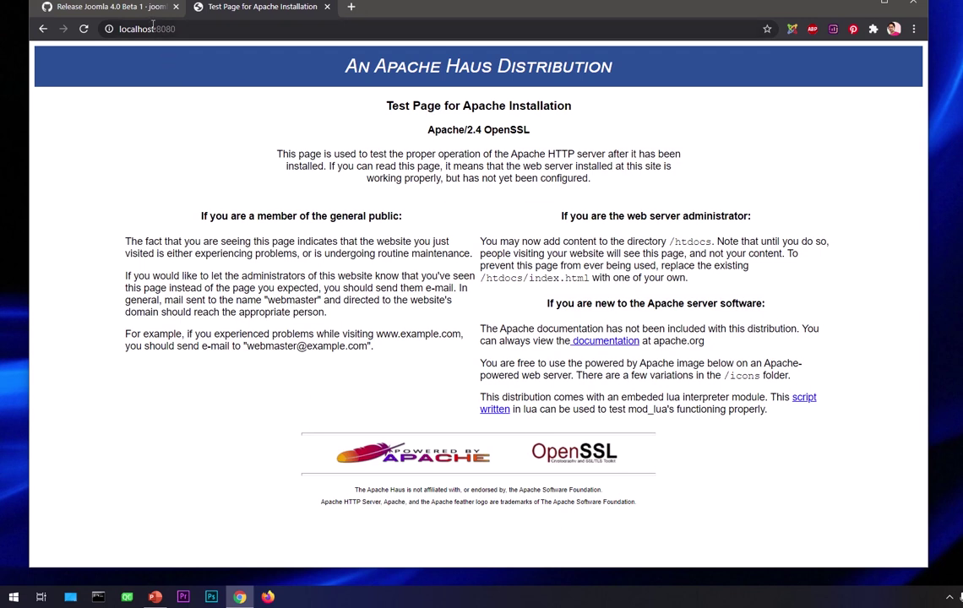
- Load localhost:8080/j4 to reach the Joomla 4.0.0-beta1 installer and close the GitHub release tab
{"action": "left_click", "coordinate": [215, 29]}
{"action": "left_click", "coordinate": [242, 32]}
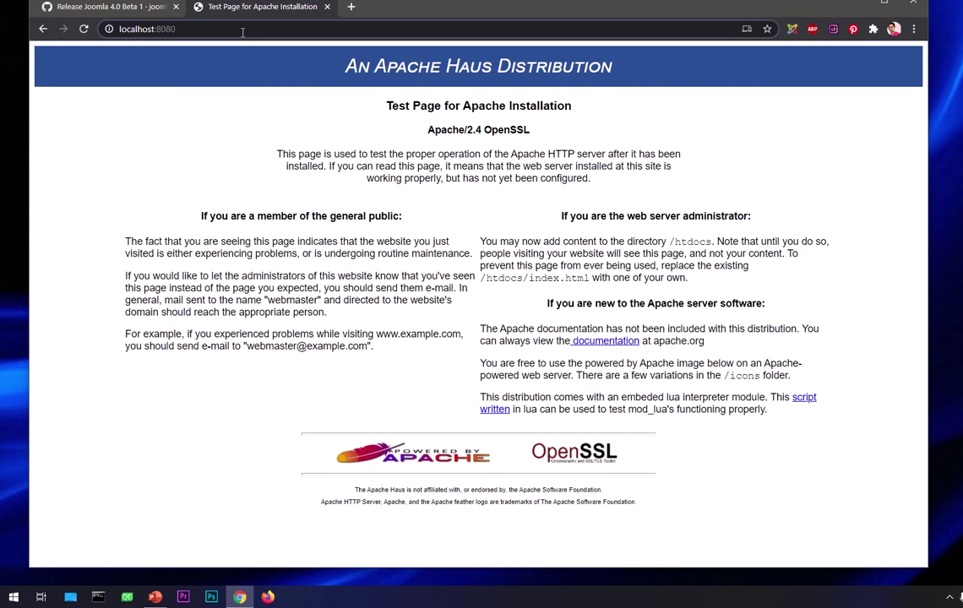
{"action": "type", "text": "/"}
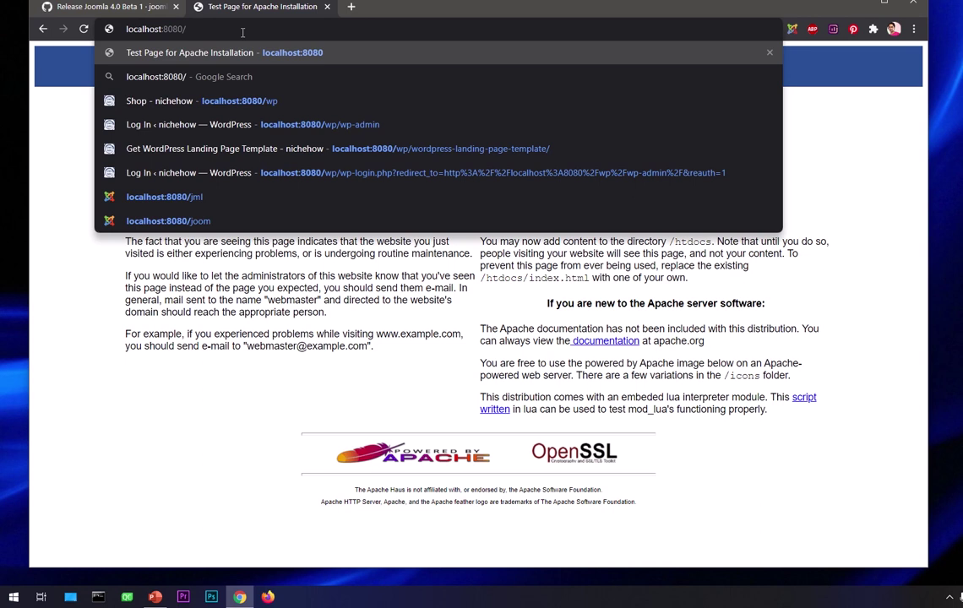
{"action": "type", "text": "j4"}
{"action": "key", "text": "Return"}
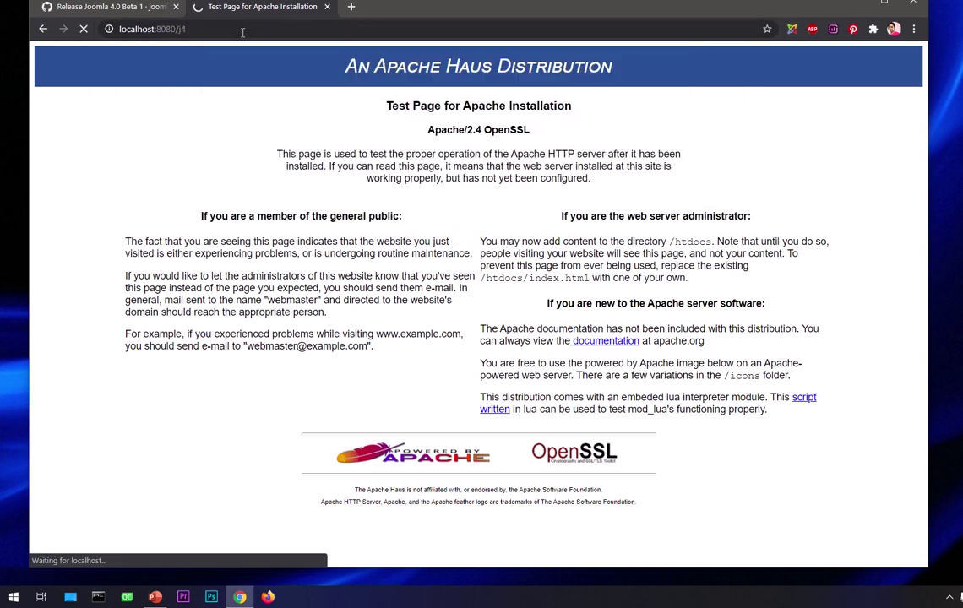
{"action": "left_click", "coordinate": [175, 6]}
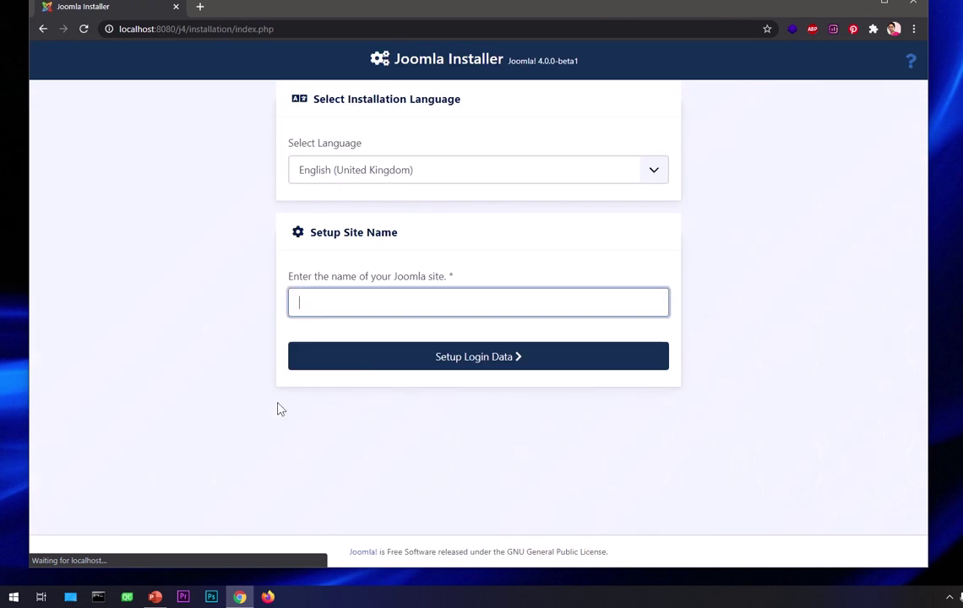
- Choose English (United States) as the installation language and name the site Joomla4
{"action": "left_click", "coordinate": [362, 173]}
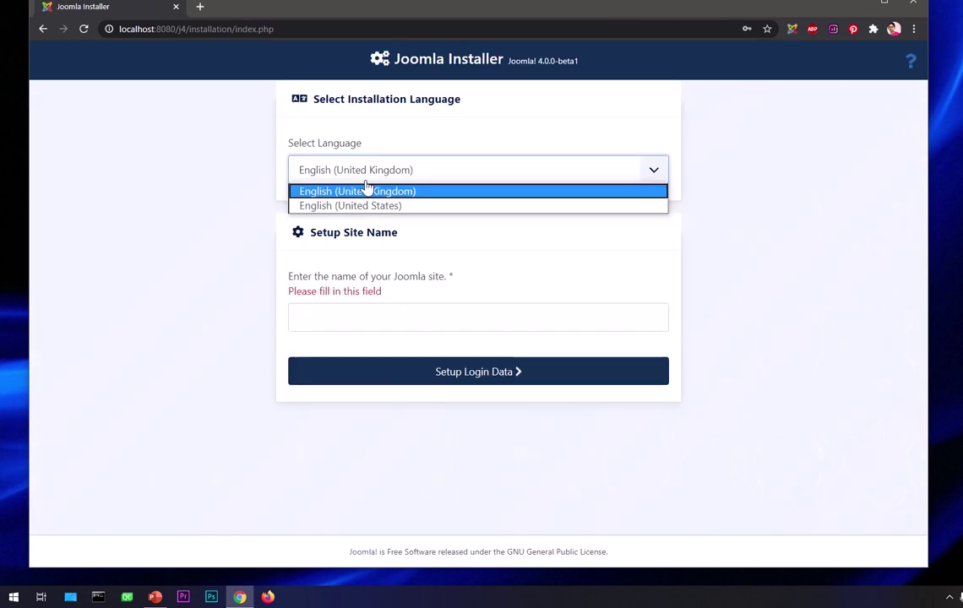
{"action": "left_click", "coordinate": [376, 208]}
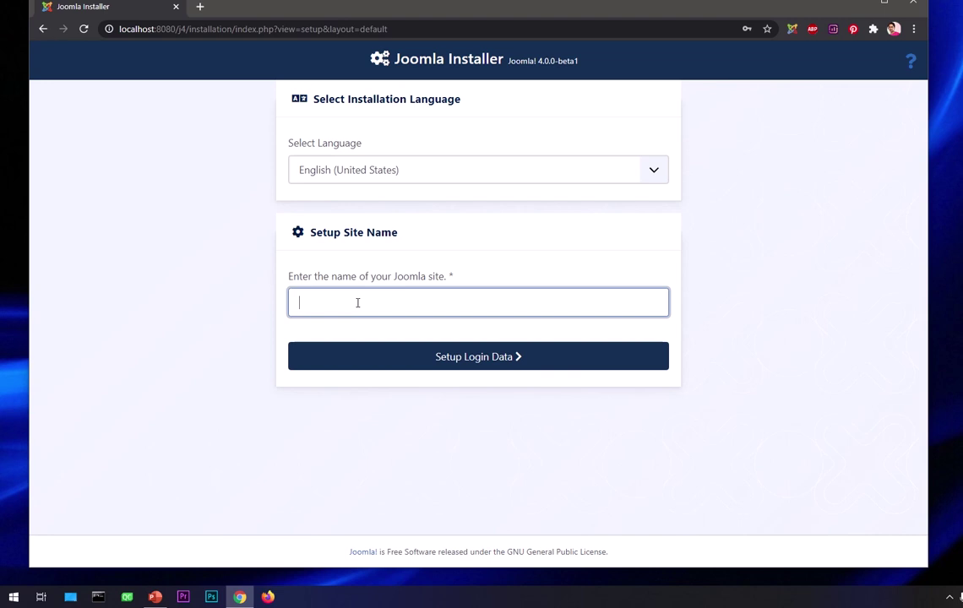
{"action": "type", "text": "Jooma"}
{"action": "key", "text": "BackSpace"}
{"action": "type", "text": "la4"}
{"action": "key", "text": "Tab"}
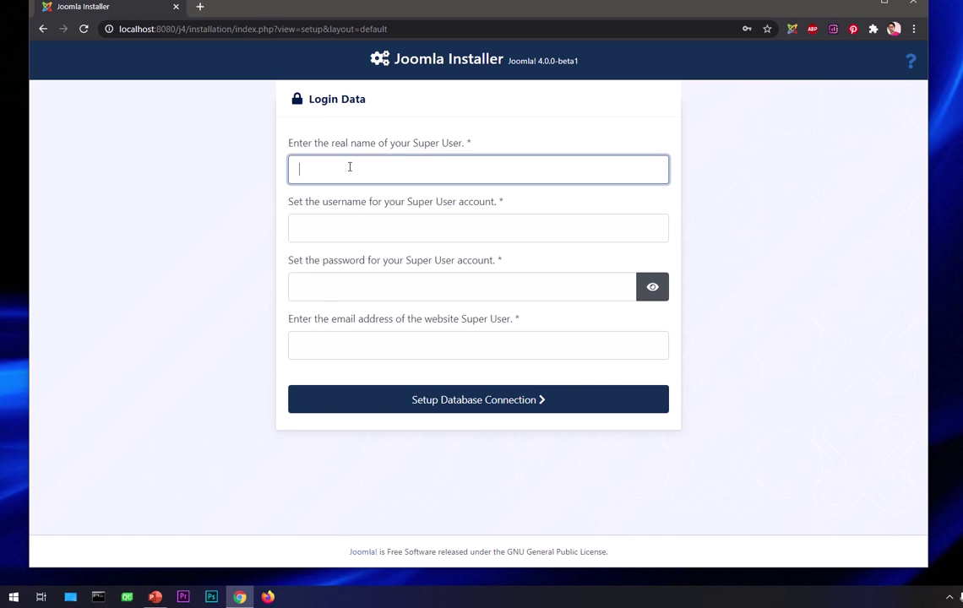
- Enter the Super User's real name, username admin, a password and an e-mail address
{"action": "type", "text": "admin"}
{"action": "key", "text": "BackSpace"}
{"action": "key", "text": "BackSpace"}
{"action": "key", "text": "BackSpace"}
{"action": "type", "text": "TubeMint"}
{"action": "key", "text": "Tab"}
{"action": "type", "text": "admin"}
{"action": "key", "text": "Tab"}
{"action": "type", "text": "a"}
{"action": "key", "text": "Tab"}
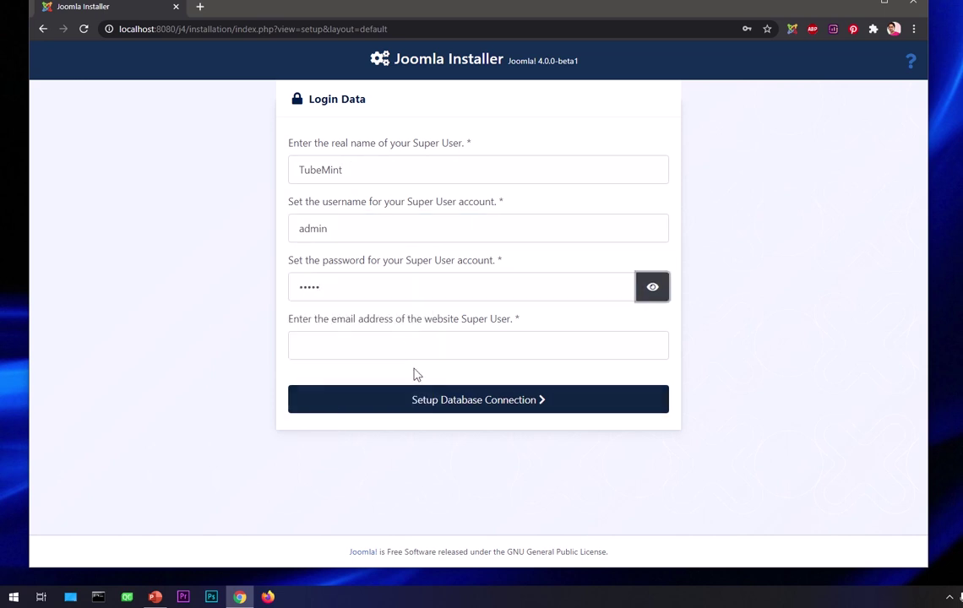
{"action": "left_click", "coordinate": [410, 348]}
{"action": "type", "text": "admin"}
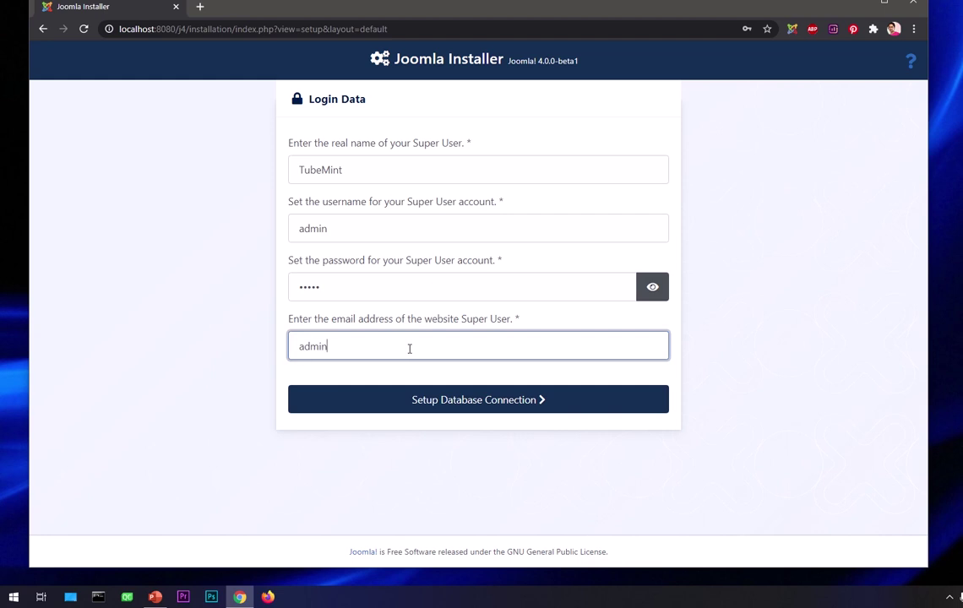
{"action": "type", "text": "@admin.com"}
- In the database connection step, choose MySQL (PDO) and enter database username root
{"action": "left_click", "coordinate": [455, 406]}
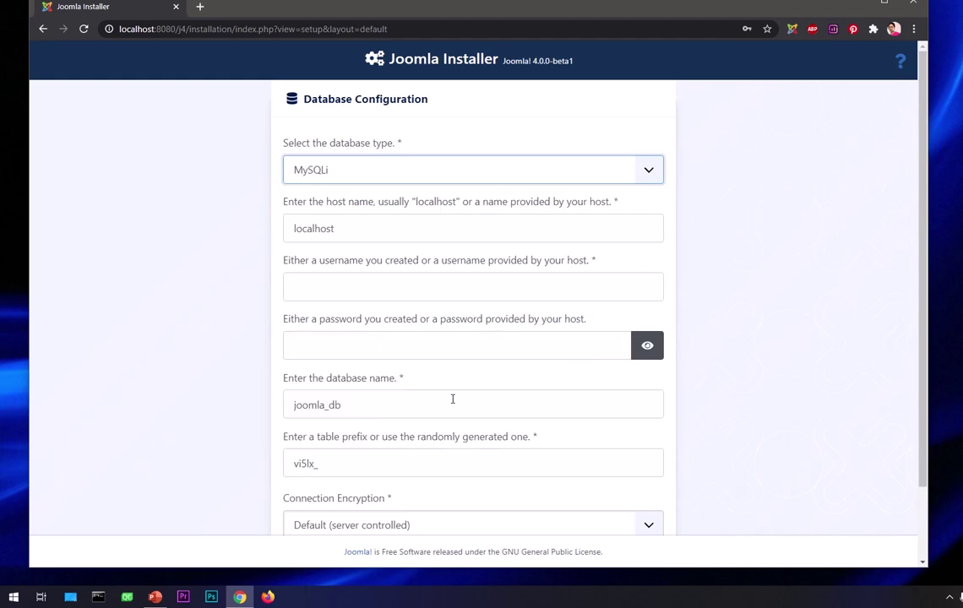
{"action": "left_click", "coordinate": [386, 177]}
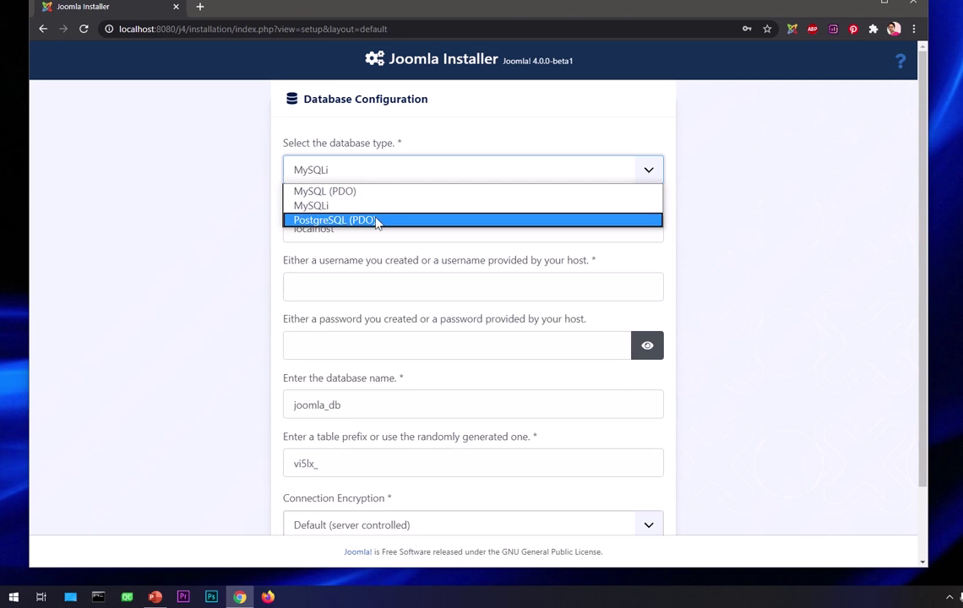
{"action": "left_click", "coordinate": [370, 192]}
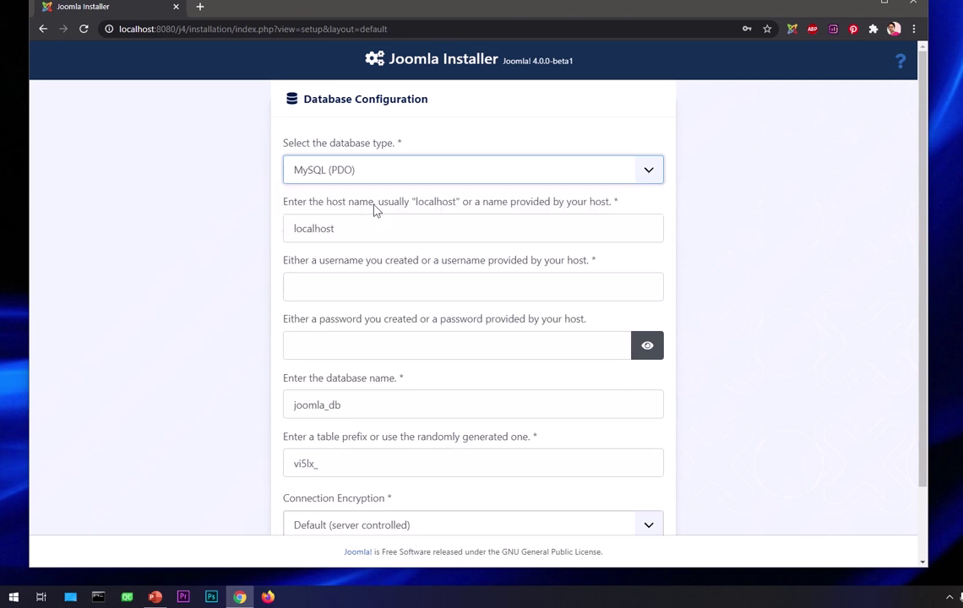
{"action": "left_click", "coordinate": [358, 284]}
{"action": "type", "text": "root"}
{"action": "key", "text": "Tab"}
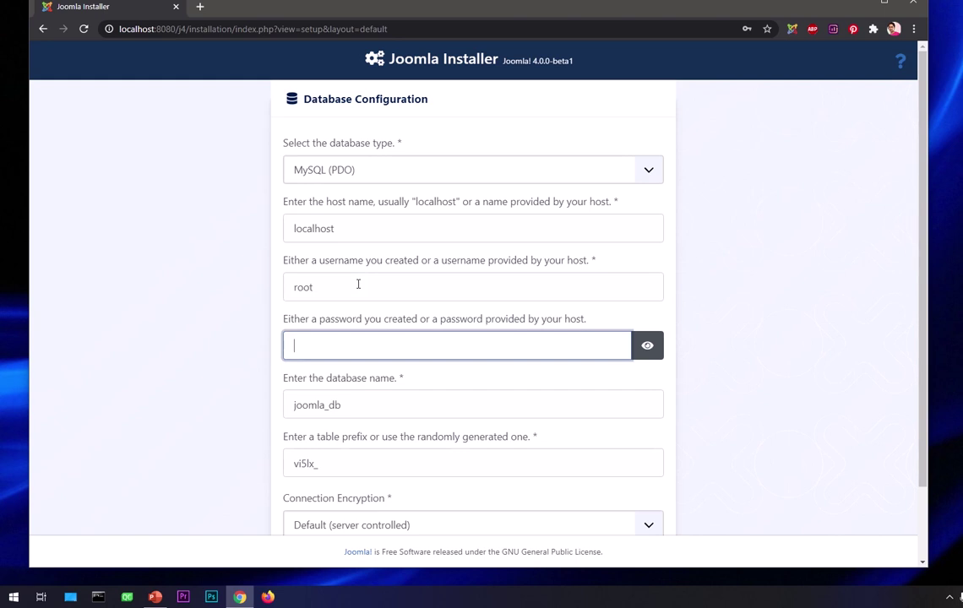
- Enter the database password, database name j4 and table prefix j4_, then install Joomla
{"action": "scroll", "coordinate": [442, 396], "scroll_direction": "down", "scroll_amount": 1}
{"action": "left_click", "coordinate": [402, 263]}
{"action": "type", "text": "rootroot"}
{"action": "key", "text": "Tab"}
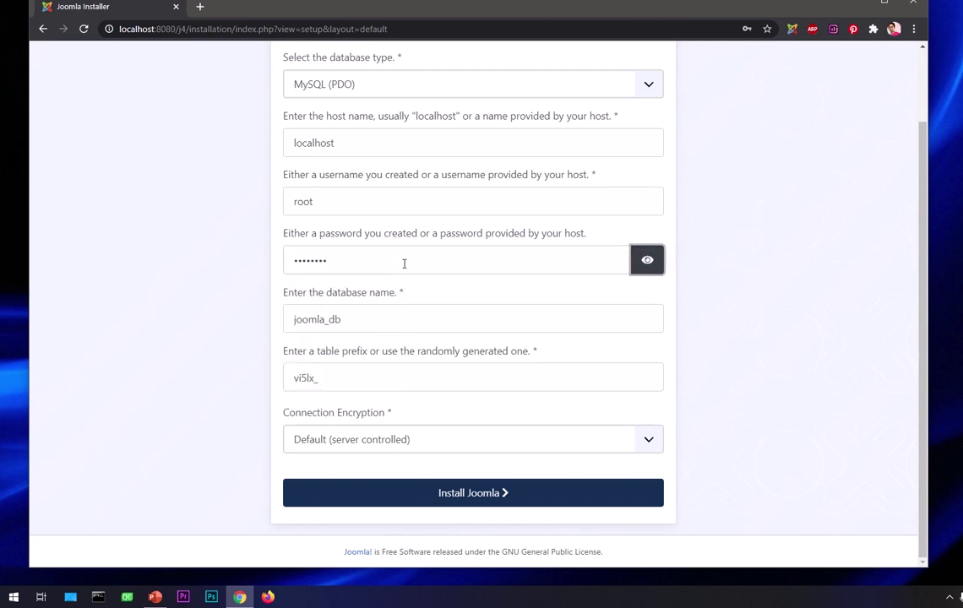
{"action": "key", "text": "Tab"}
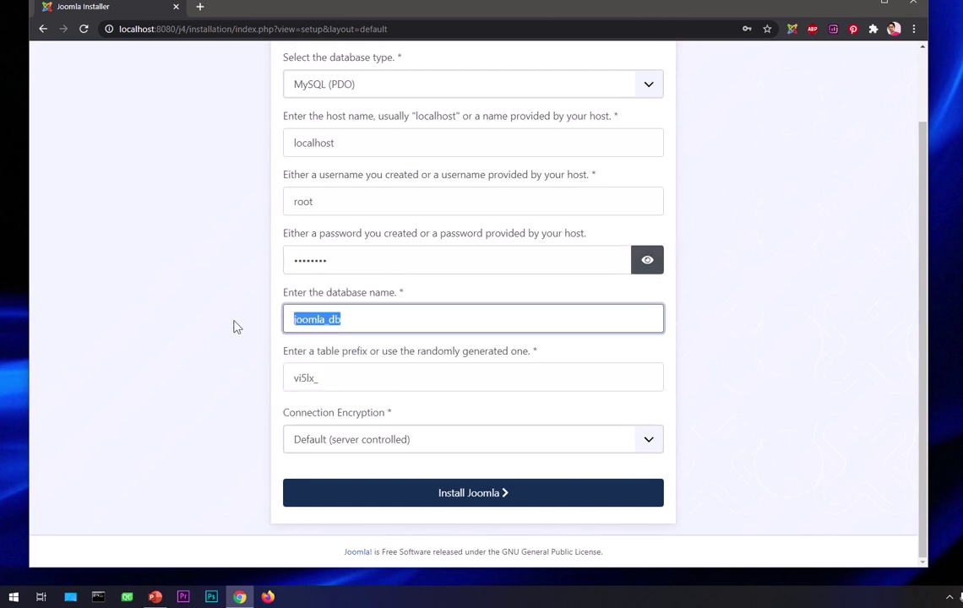
{"action": "type", "text": "j4"}
{"action": "key", "text": "Tab"}
{"action": "type", "text": "j"}
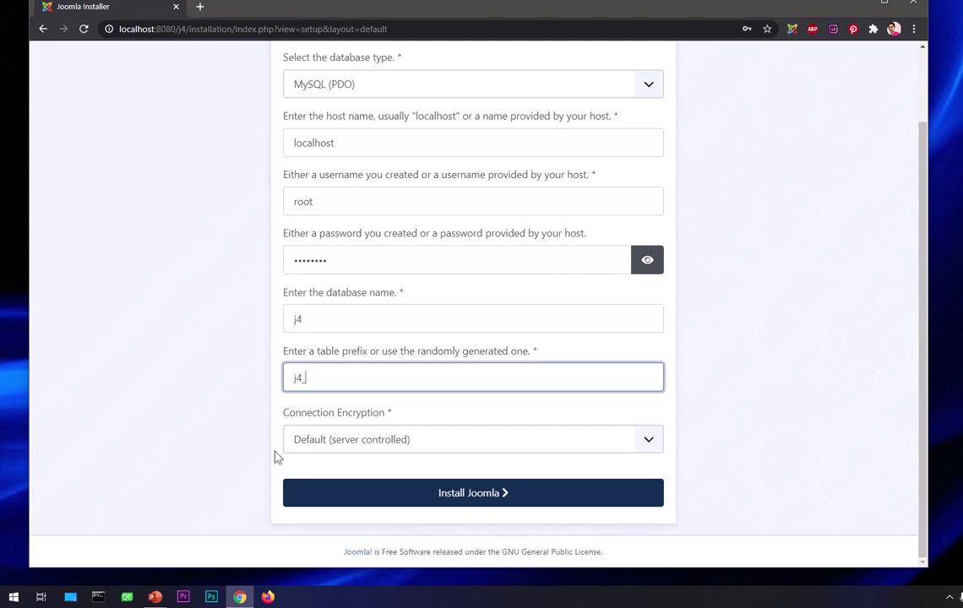
{"action": "left_click", "coordinate": [467, 503]}
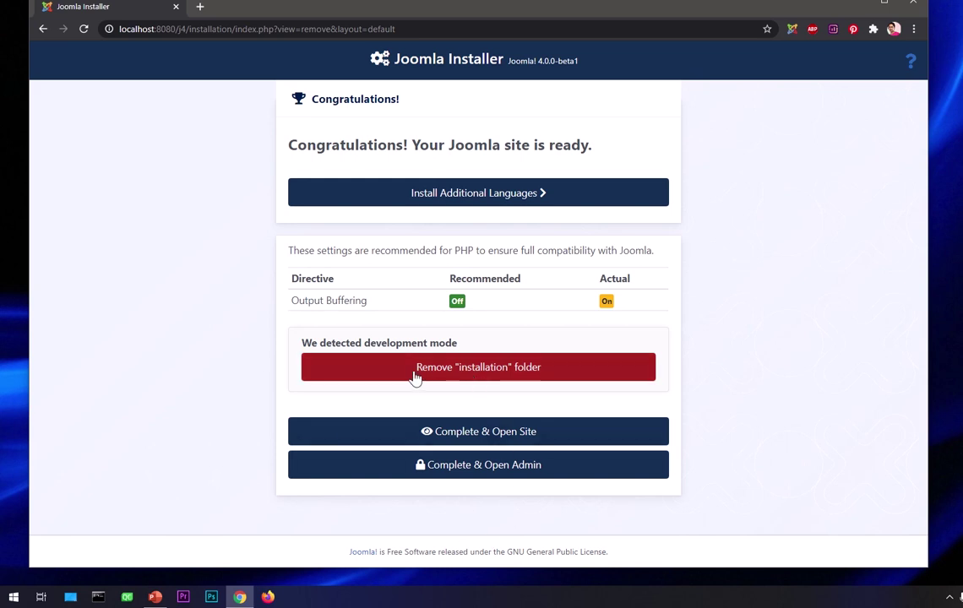
- Remove the 'installation' folder from the Congratulations page and confirm the deletion
{"action": "left_click", "coordinate": [488, 377]}
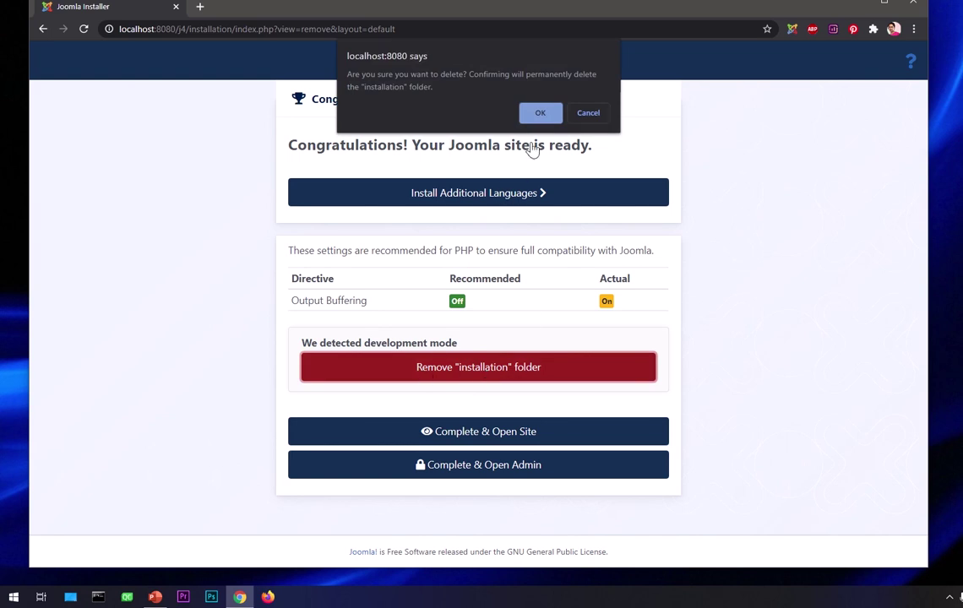
{"action": "left_click", "coordinate": [539, 115]}
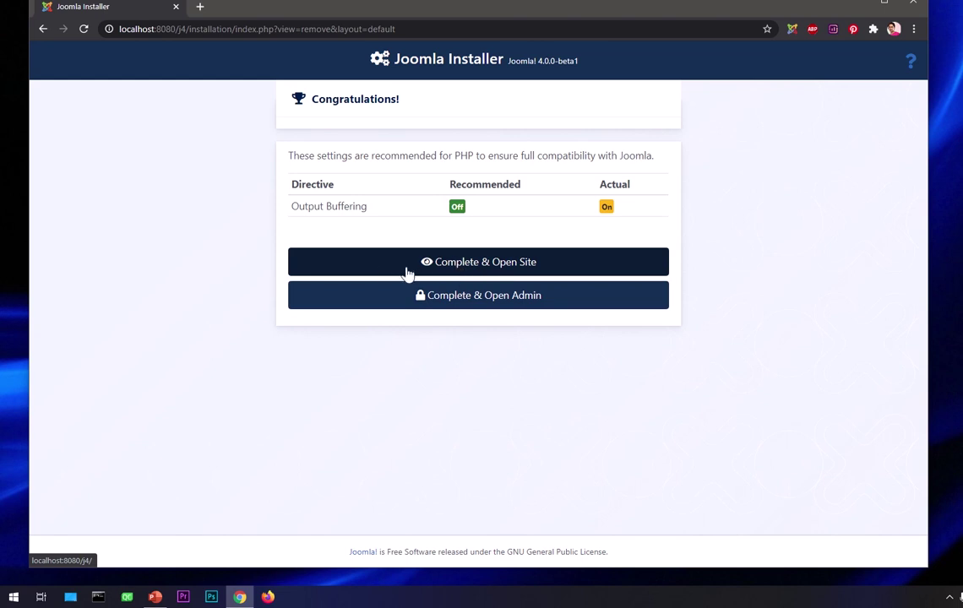
- Open the site's Cassiopeia Home page in a new tab, then return to the installer tab
{"action": "left_click", "coordinate": [459, 269]}
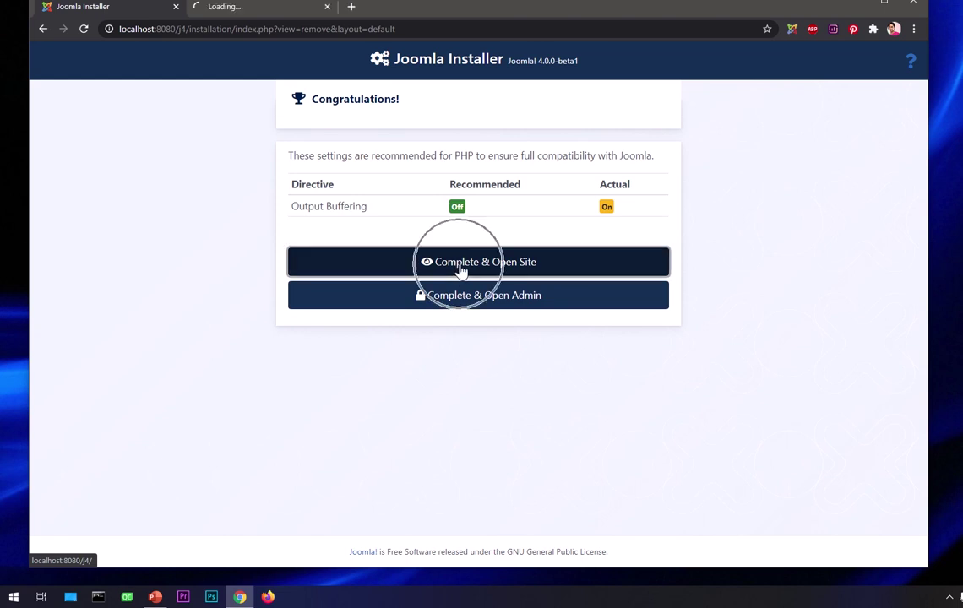
{"action": "left_click", "coordinate": [269, 16]}
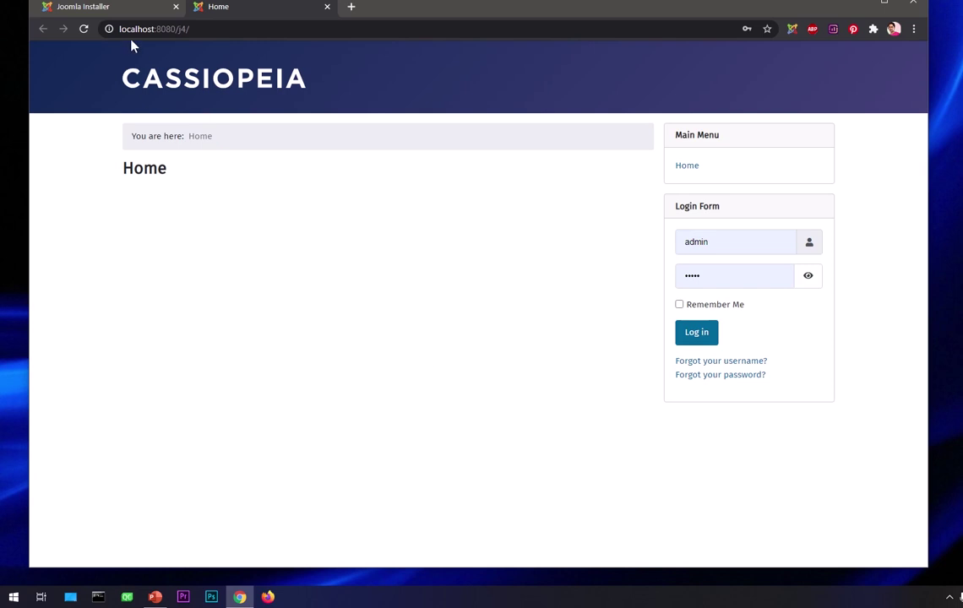
{"action": "left_click", "coordinate": [108, 8]}
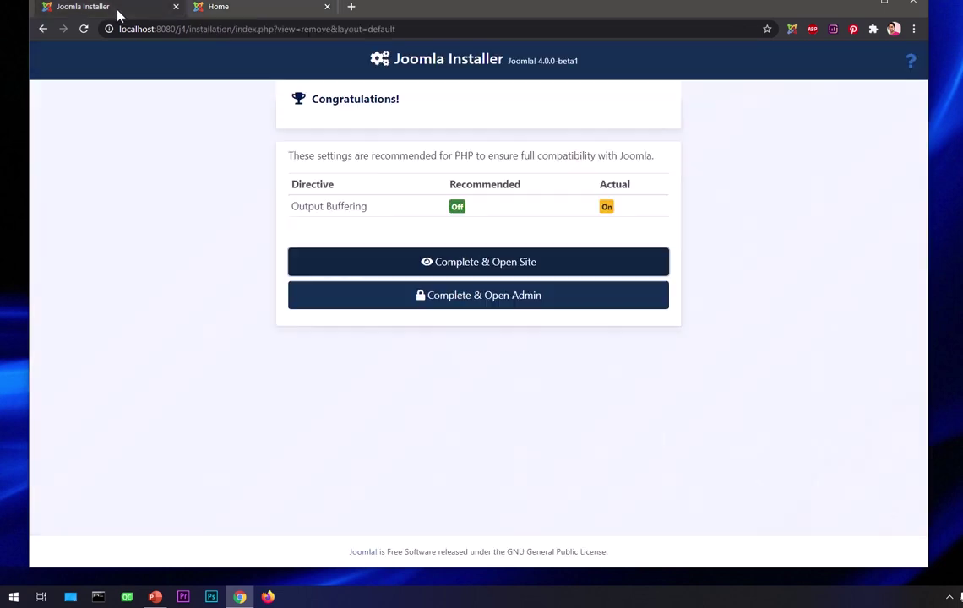
- Open the administrator login from the installer and log in to the Control Panel
{"action": "left_click", "coordinate": [443, 304]}
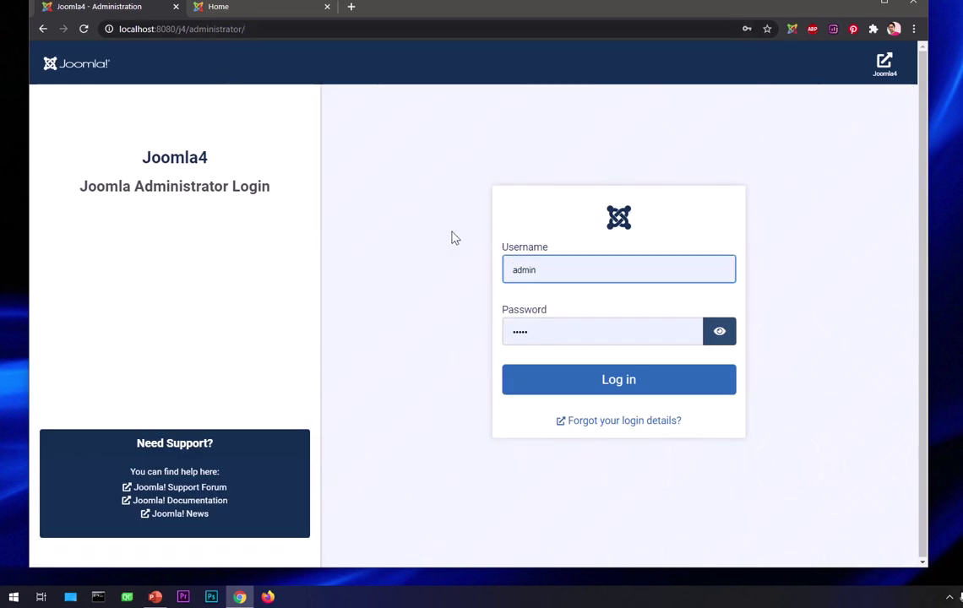
{"action": "left_click", "coordinate": [562, 387]}
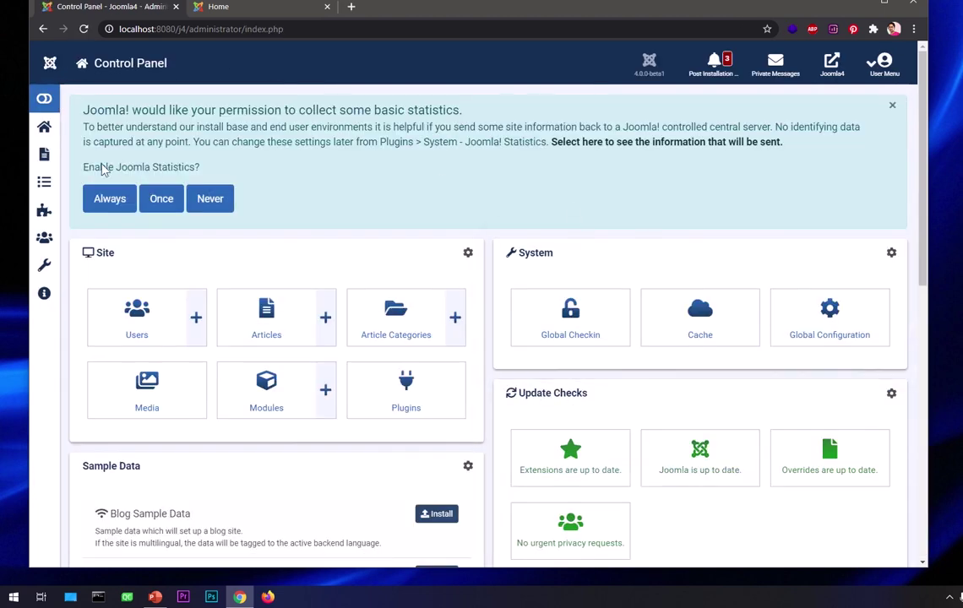
- Widen the Chrome window to full screen width and expand the Control Panel sidebar menu
{"action": "left_click_drag", "start_coordinate": [23, 233], "coordinate": [5, 235]}
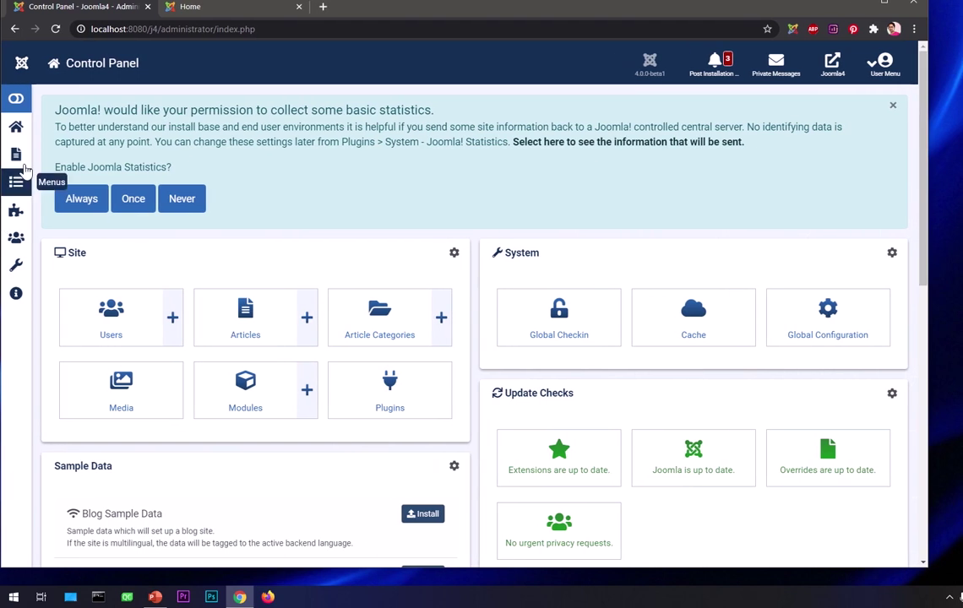
{"action": "left_click", "coordinate": [17, 99]}
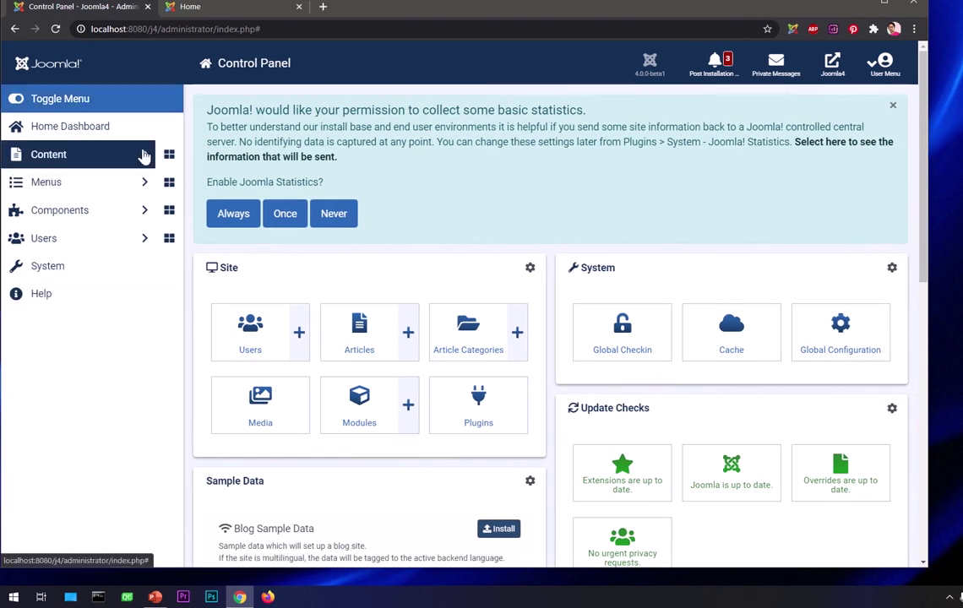
{"action": "left_click_drag", "start_coordinate": [928, 363], "coordinate": [961, 363]}
{"action": "scroll", "coordinate": [439, 425], "scroll_direction": "down", "scroll_amount": 8}
{"action": "scroll", "coordinate": [441, 430], "scroll_direction": "up", "scroll_amount": 8}
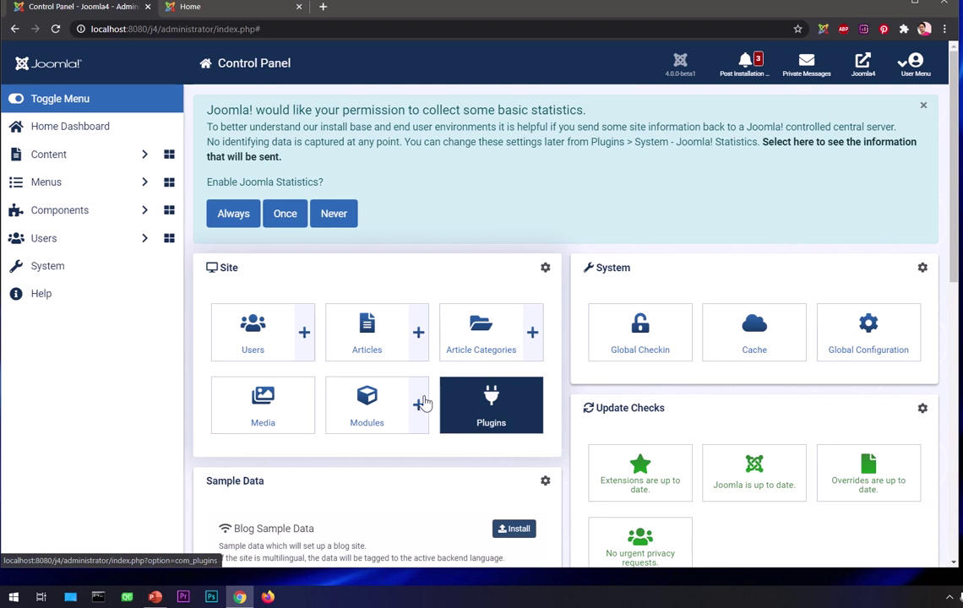
{"action": "left_click", "coordinate": [233, 9]}
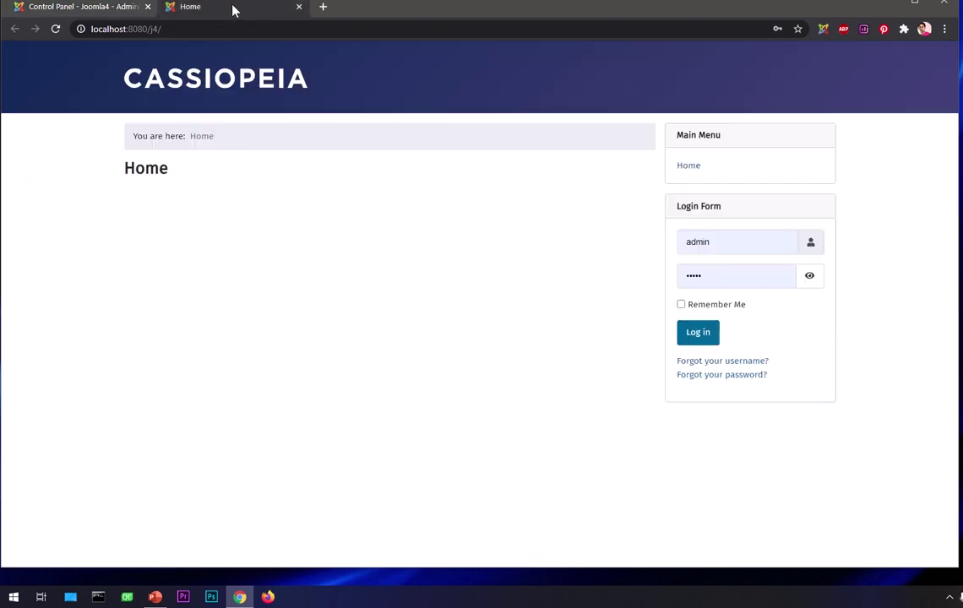
{"action": "left_click", "coordinate": [98, 12]}
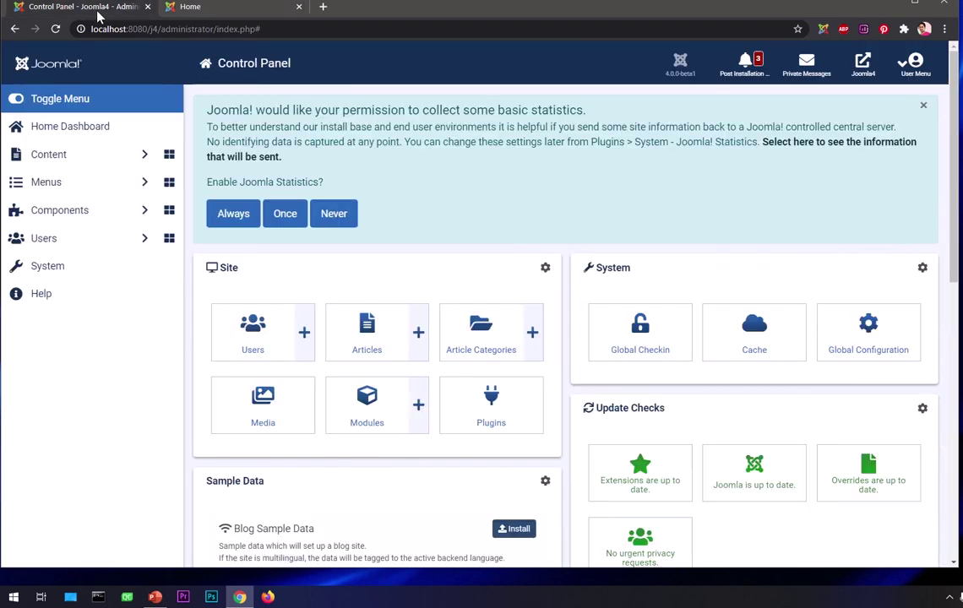